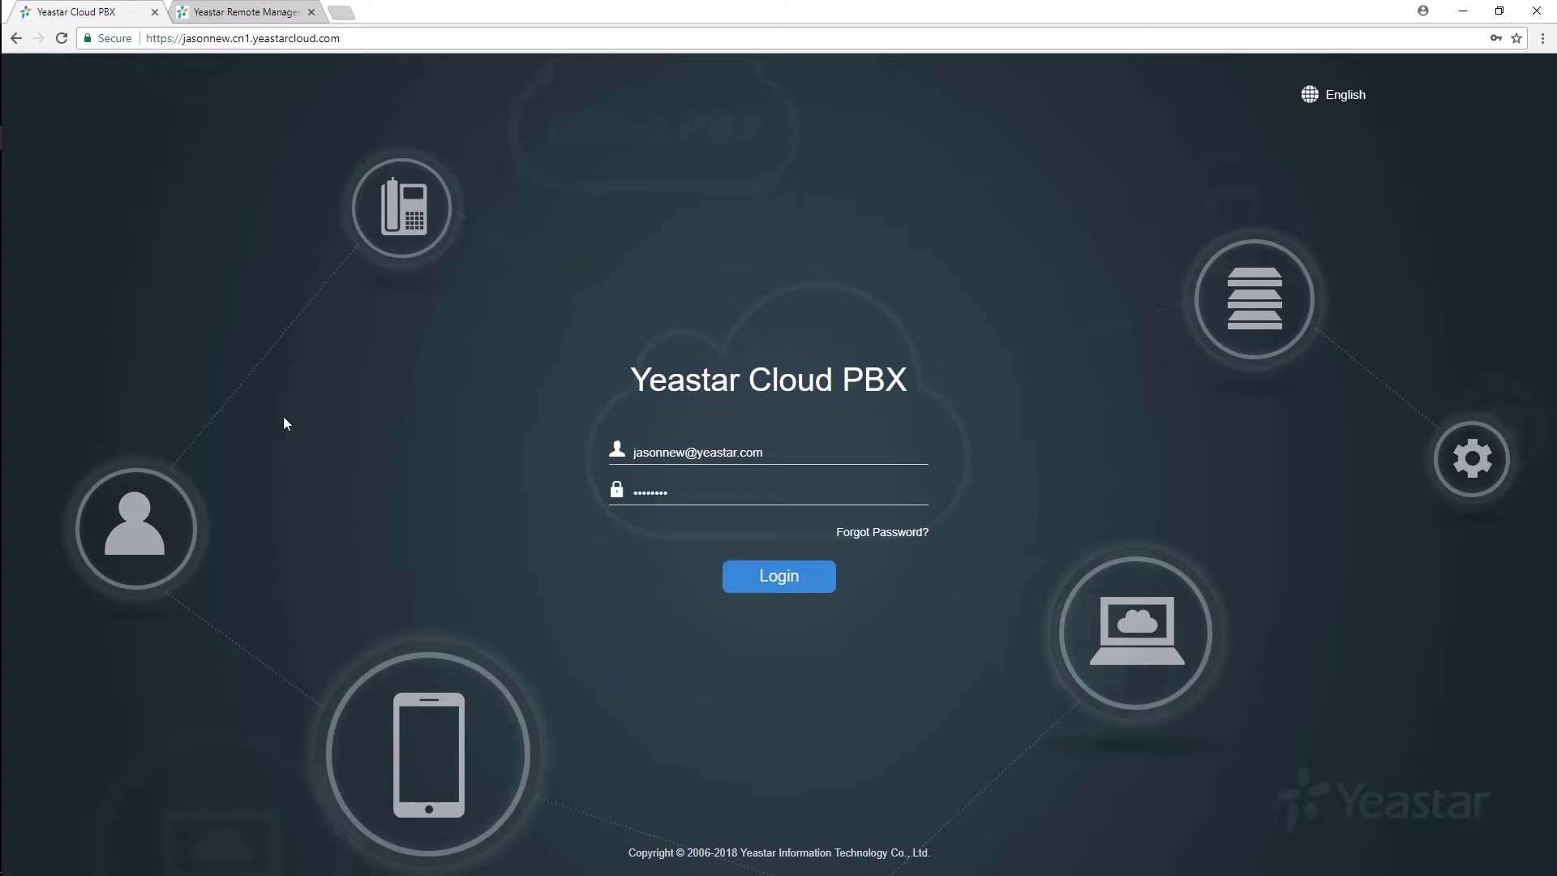
Step: Sign in to the Cloud PBX administrator account with the pre-filled credentials
{"action": "left_click", "coordinate": [771, 575]}
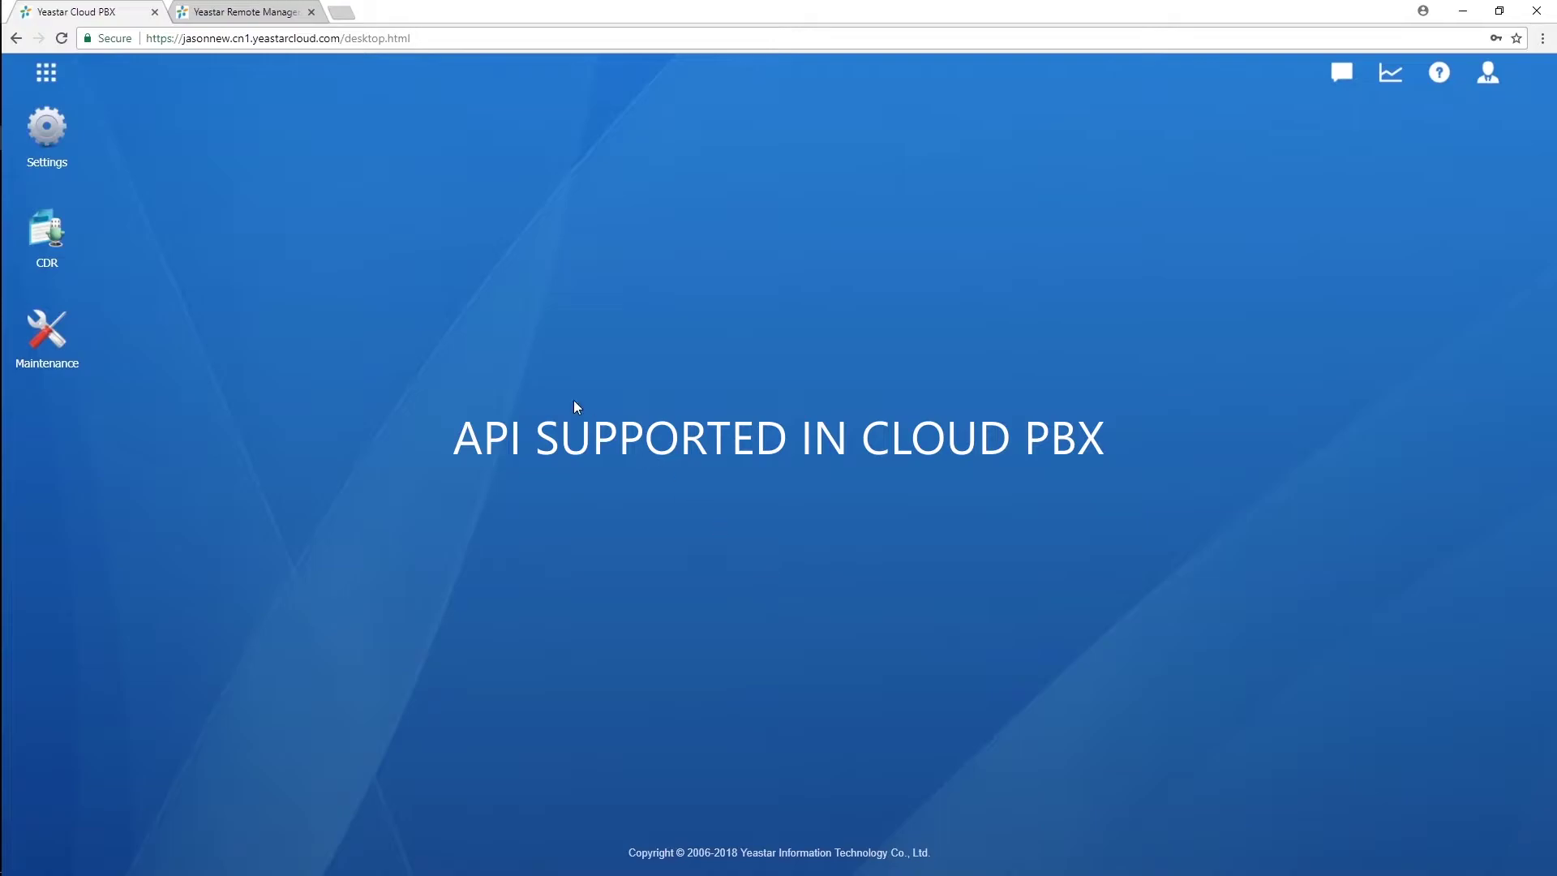
Step: Go to Settings > PBX > General and show the API tab
{"action": "left_click", "coordinate": [46, 132]}
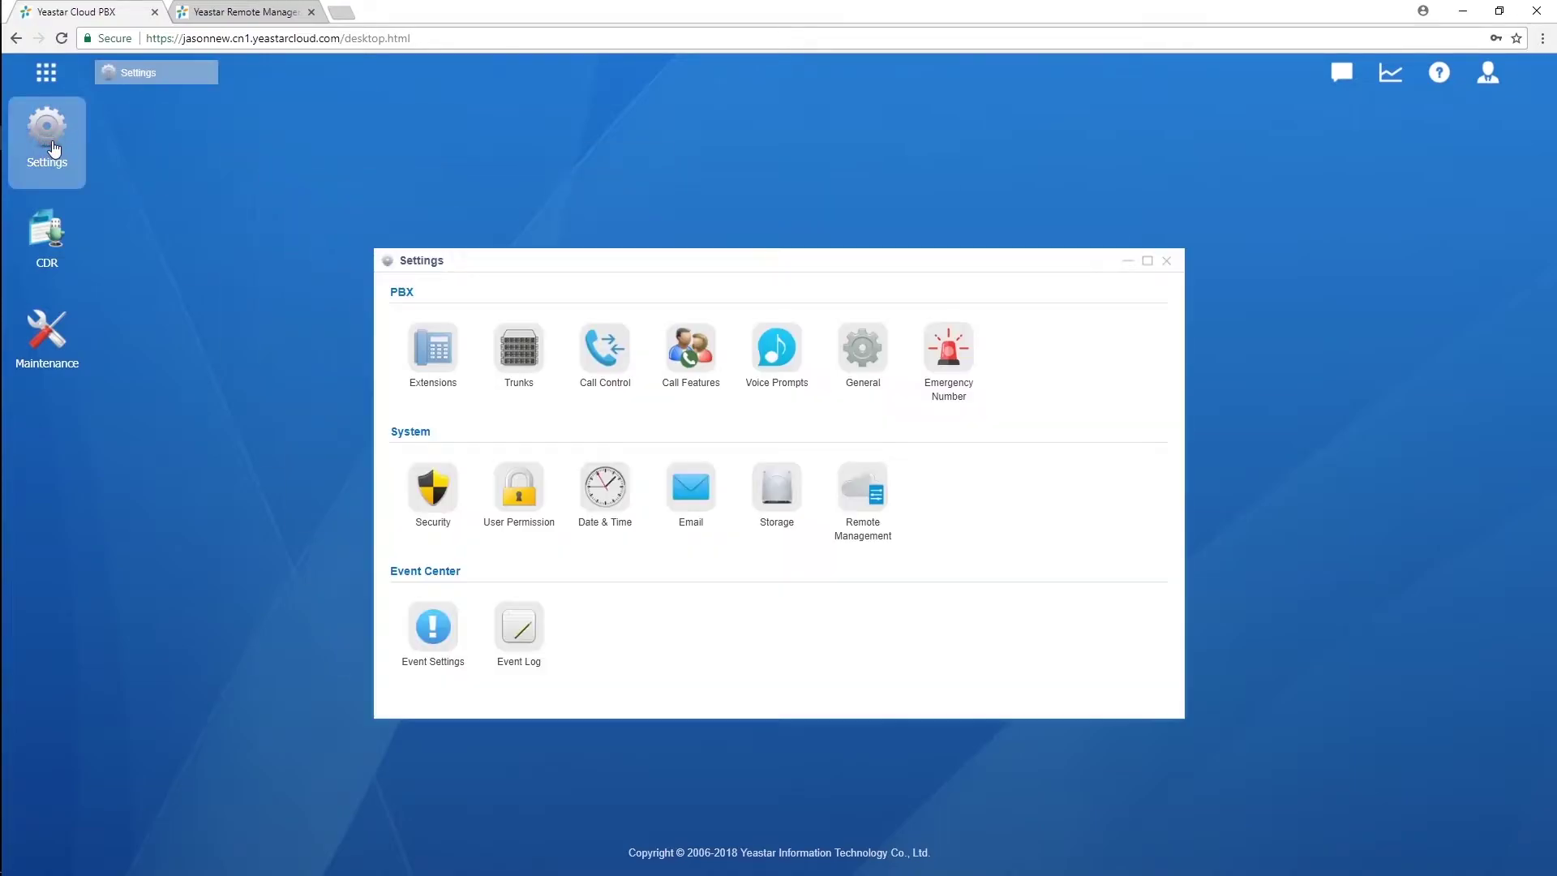
{"action": "left_click", "coordinate": [863, 362]}
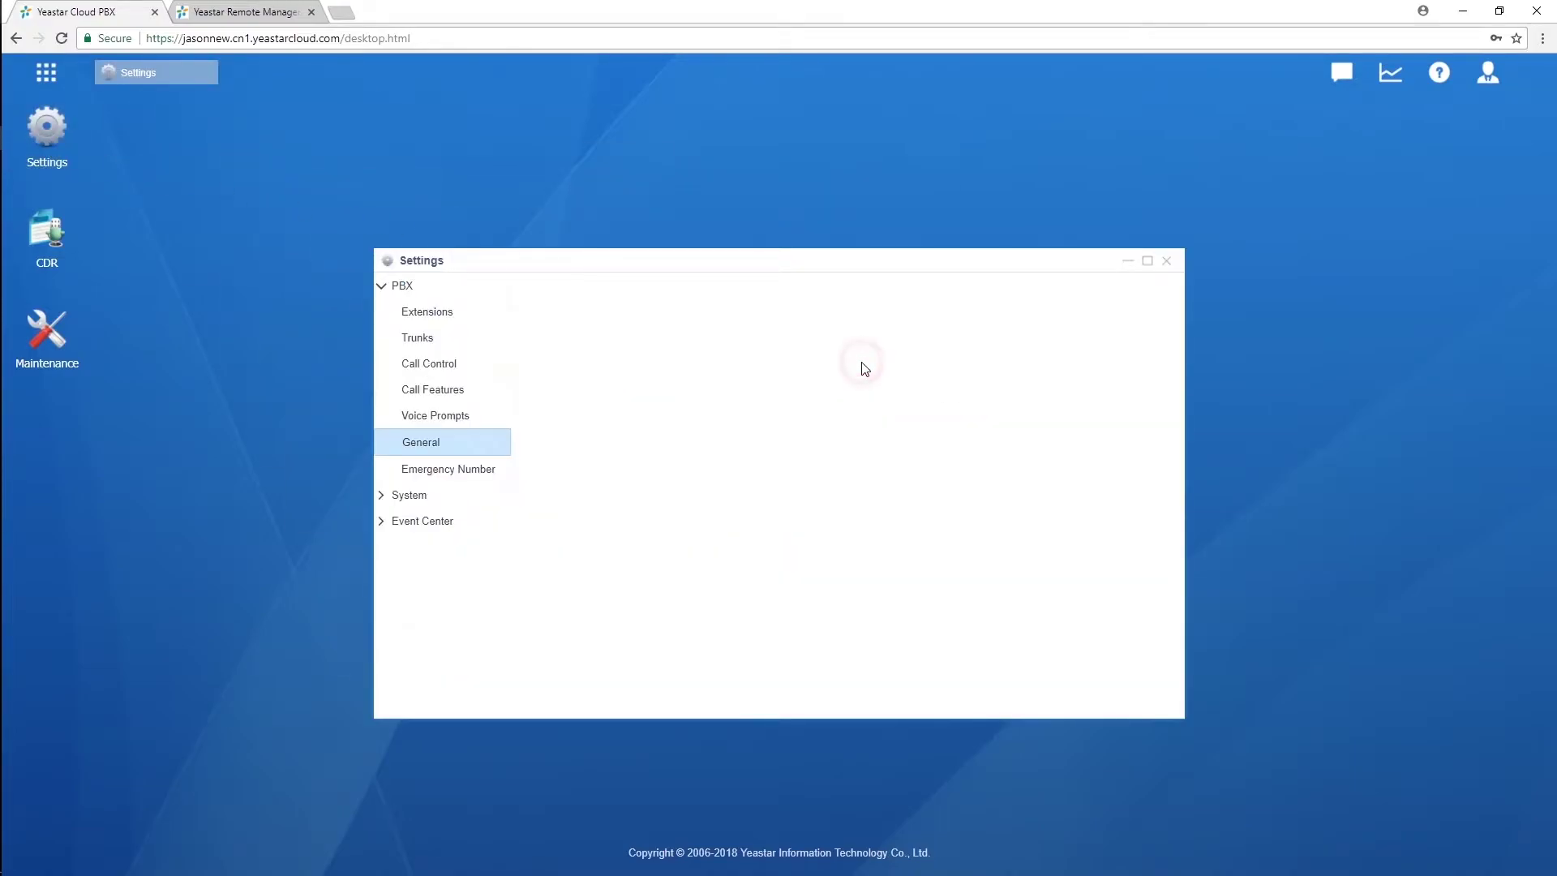
{"action": "left_click", "coordinate": [895, 297]}
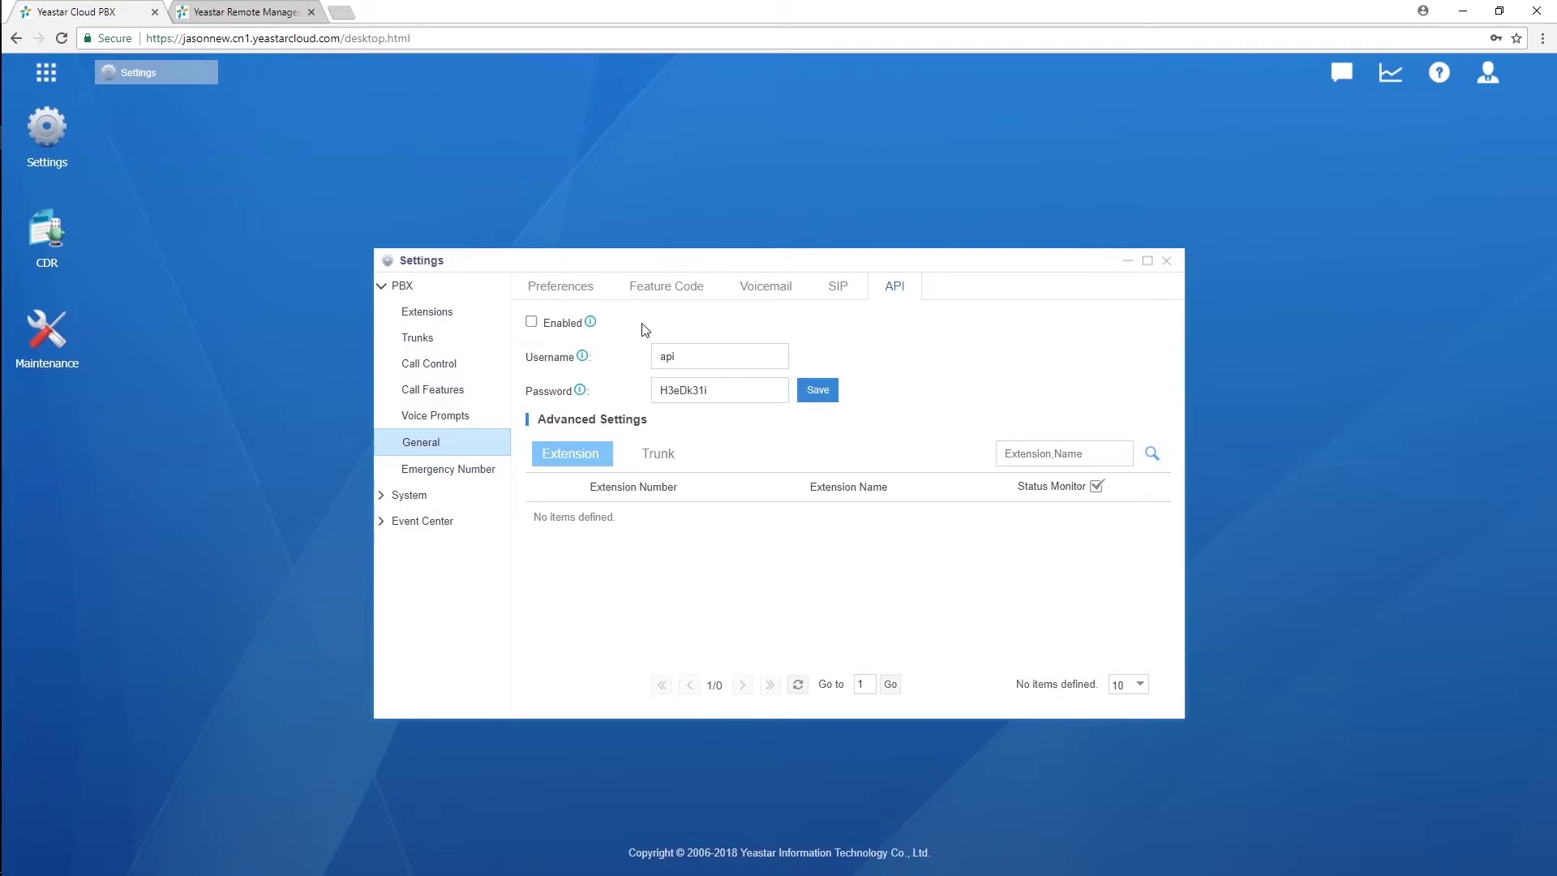
Step: Enable the API, skim the Admin Guide wiki page, and return to the Cloud PBX tab
{"action": "left_click", "coordinate": [531, 322]}
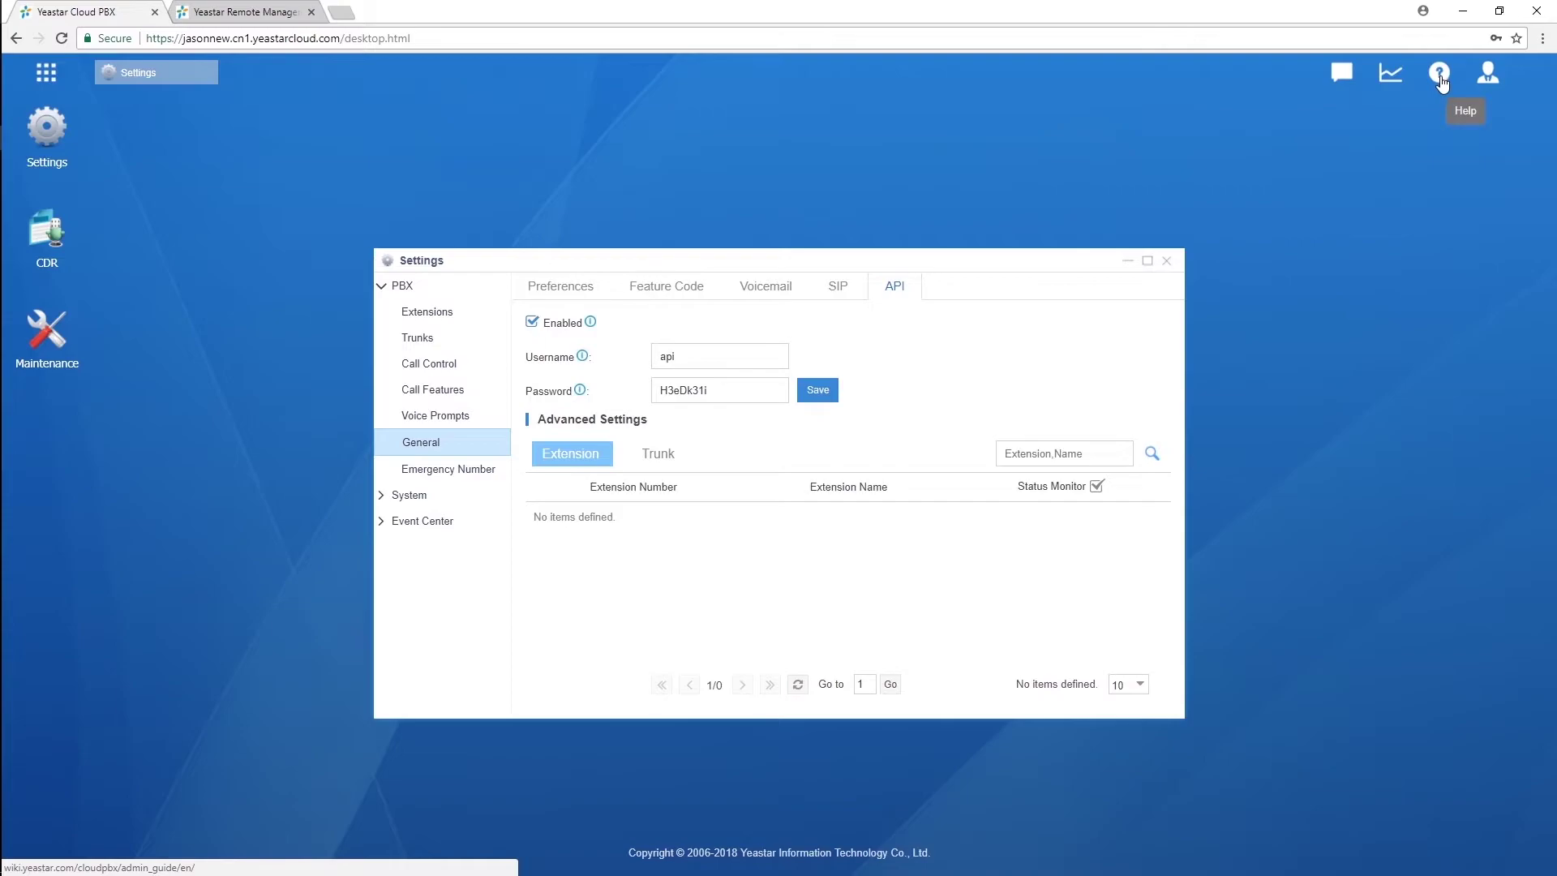
{"action": "left_click", "coordinate": [1441, 81]}
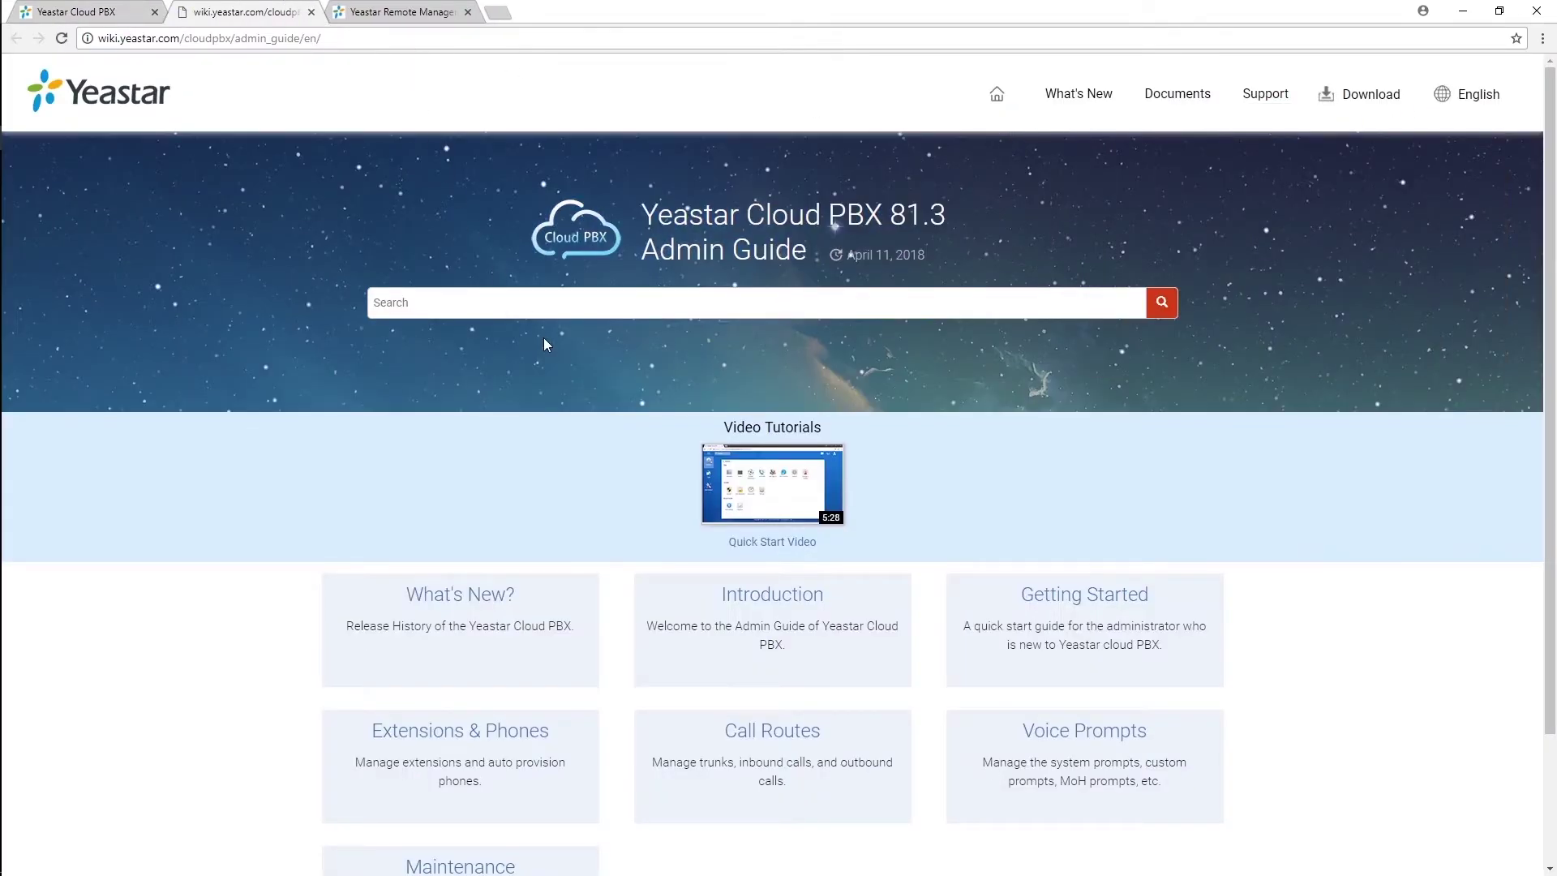
{"action": "scroll", "coordinate": [545, 345], "scroll_direction": "down", "scroll_amount": 2}
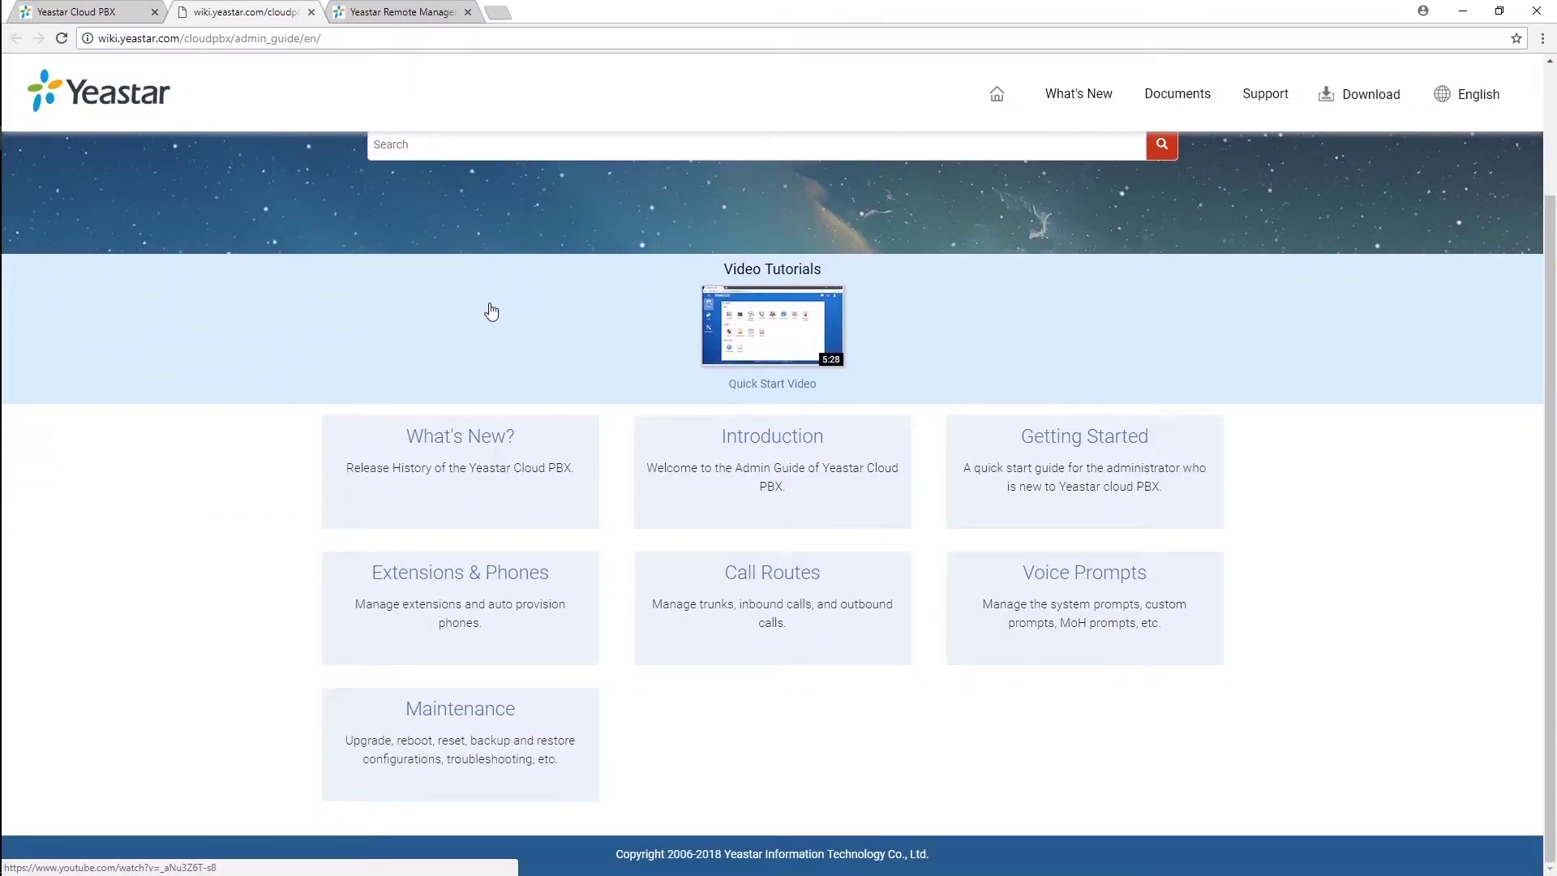
{"action": "left_click", "coordinate": [91, 17]}
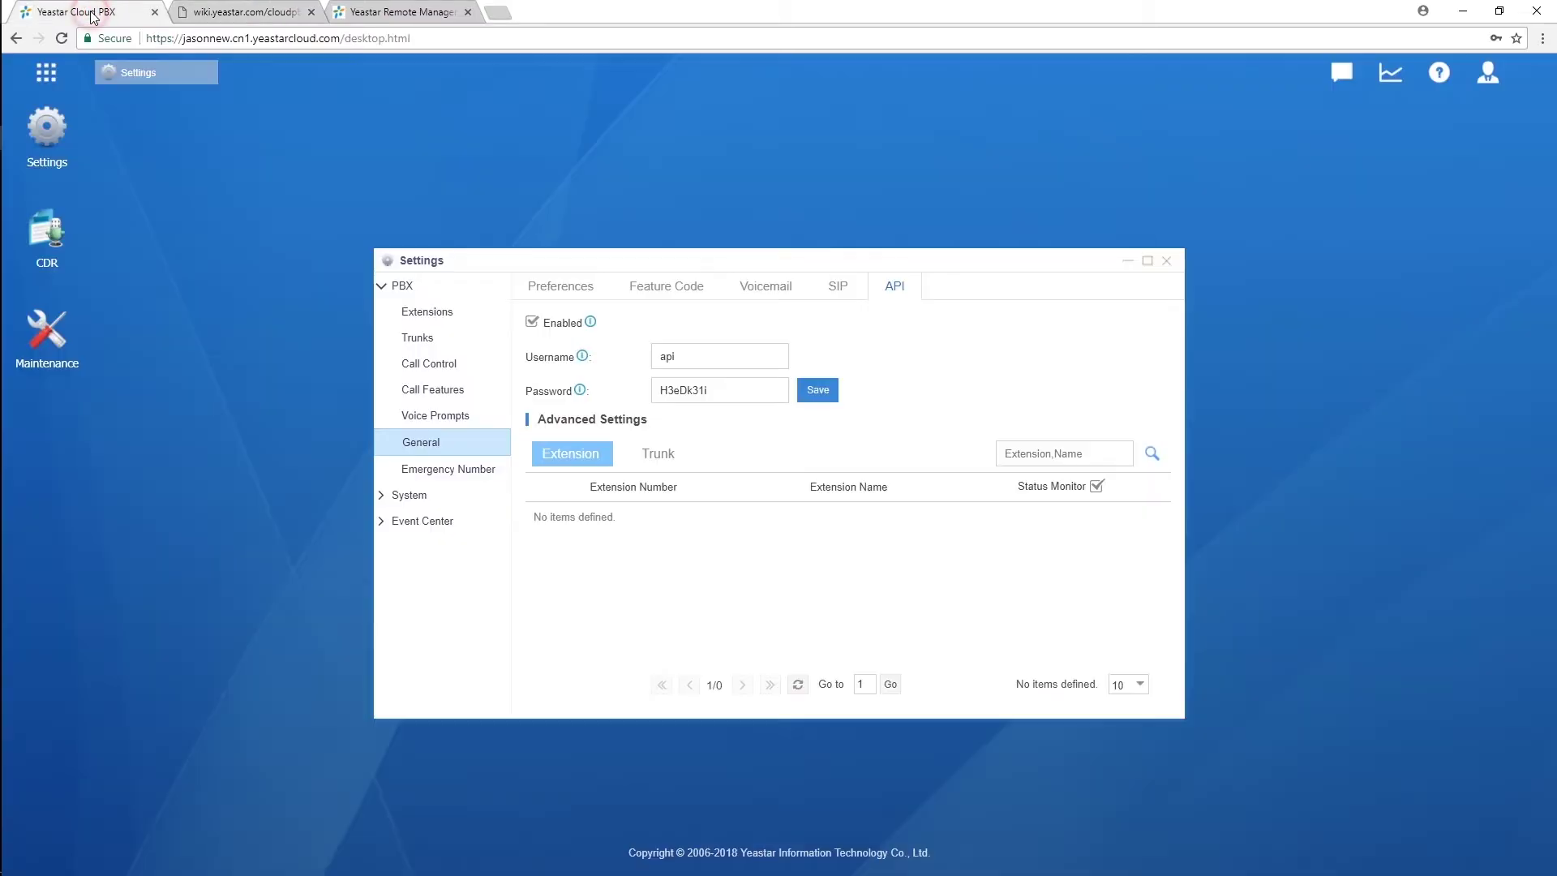
Step: Review the Remote Management activation methods under System, then switch to the Remote Management device list
{"action": "left_click", "coordinate": [383, 499]}
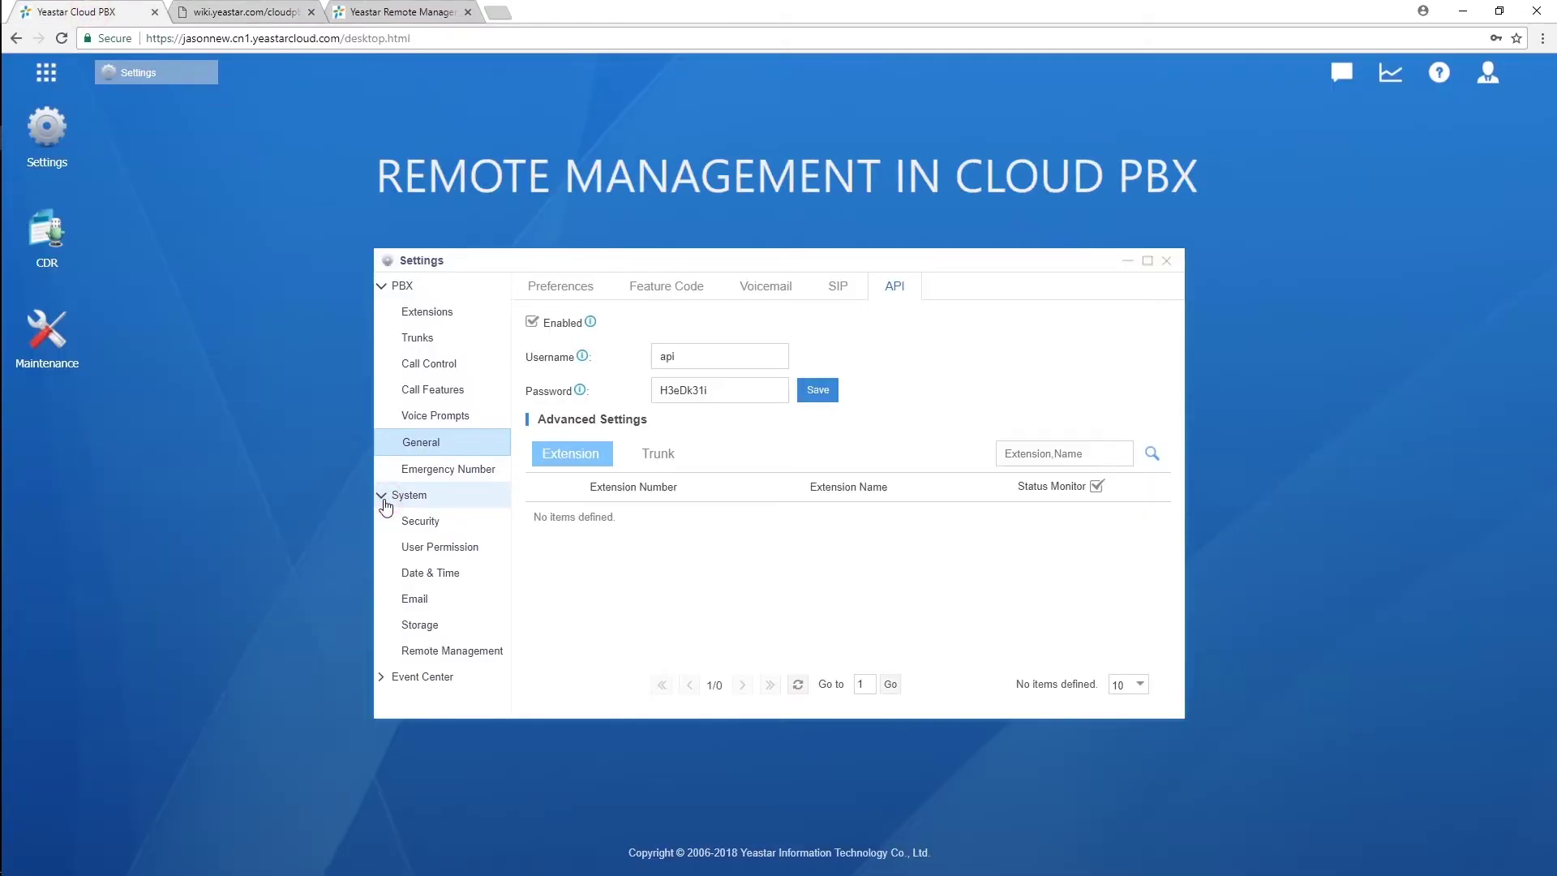
{"action": "left_click", "coordinate": [474, 652]}
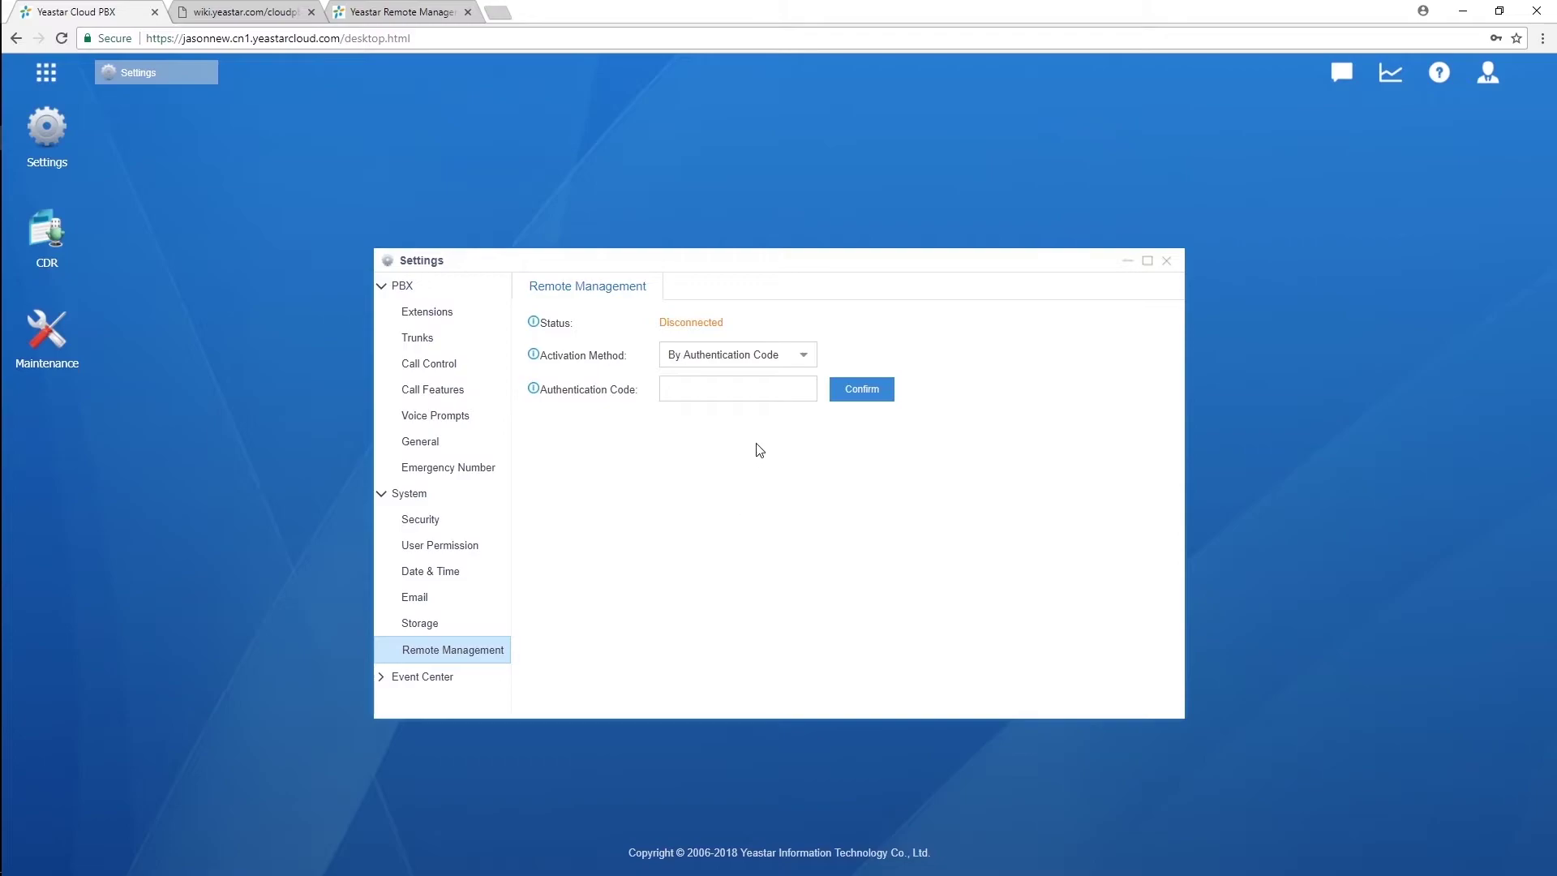
{"action": "left_click", "coordinate": [805, 355]}
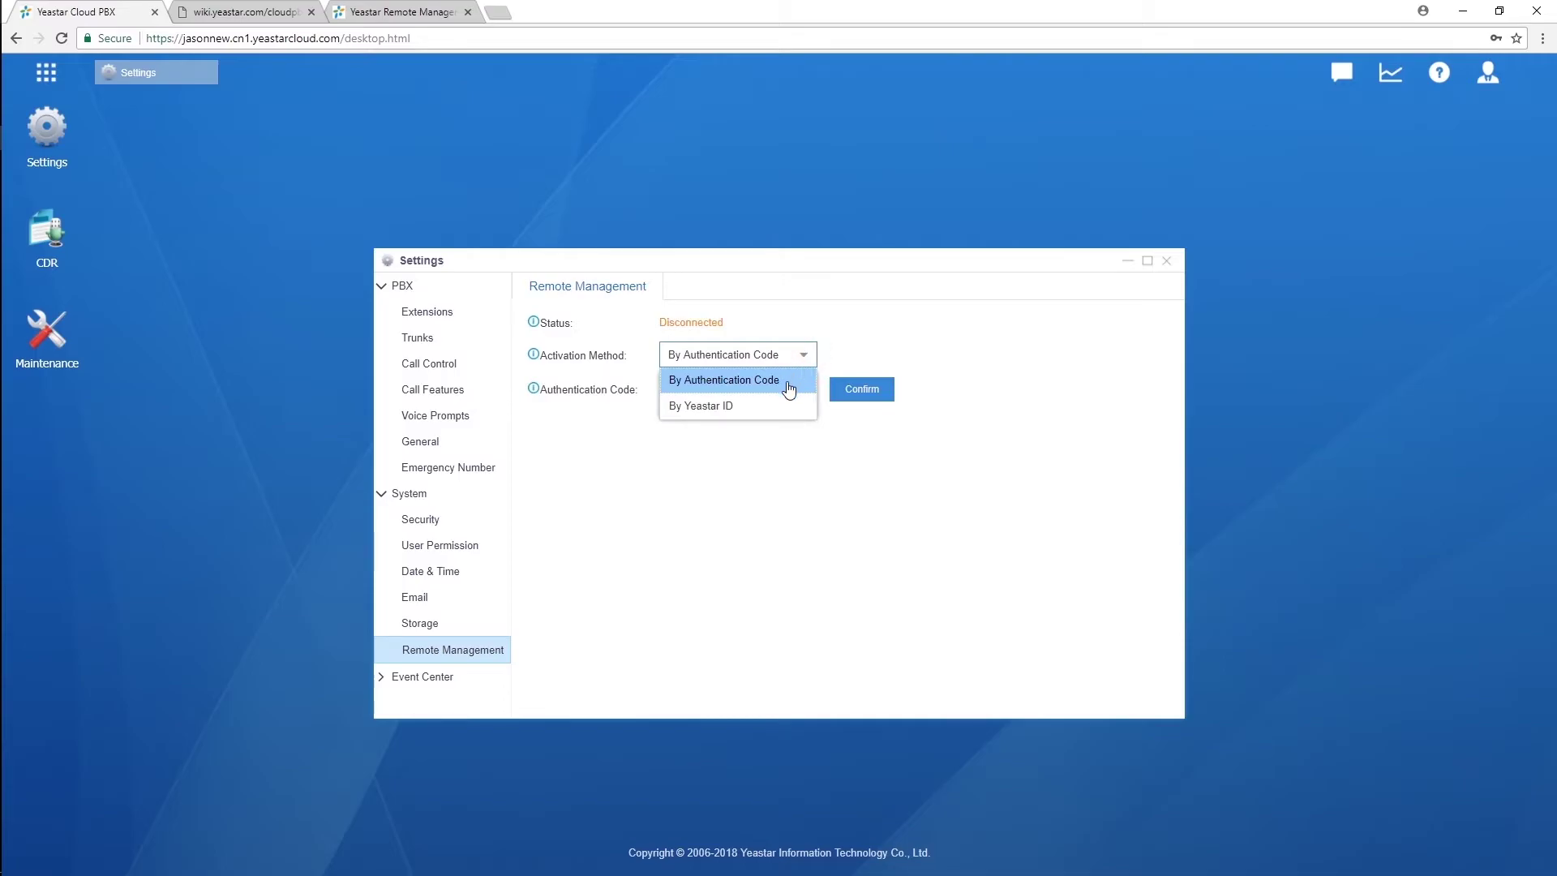
{"action": "left_click", "coordinate": [787, 381]}
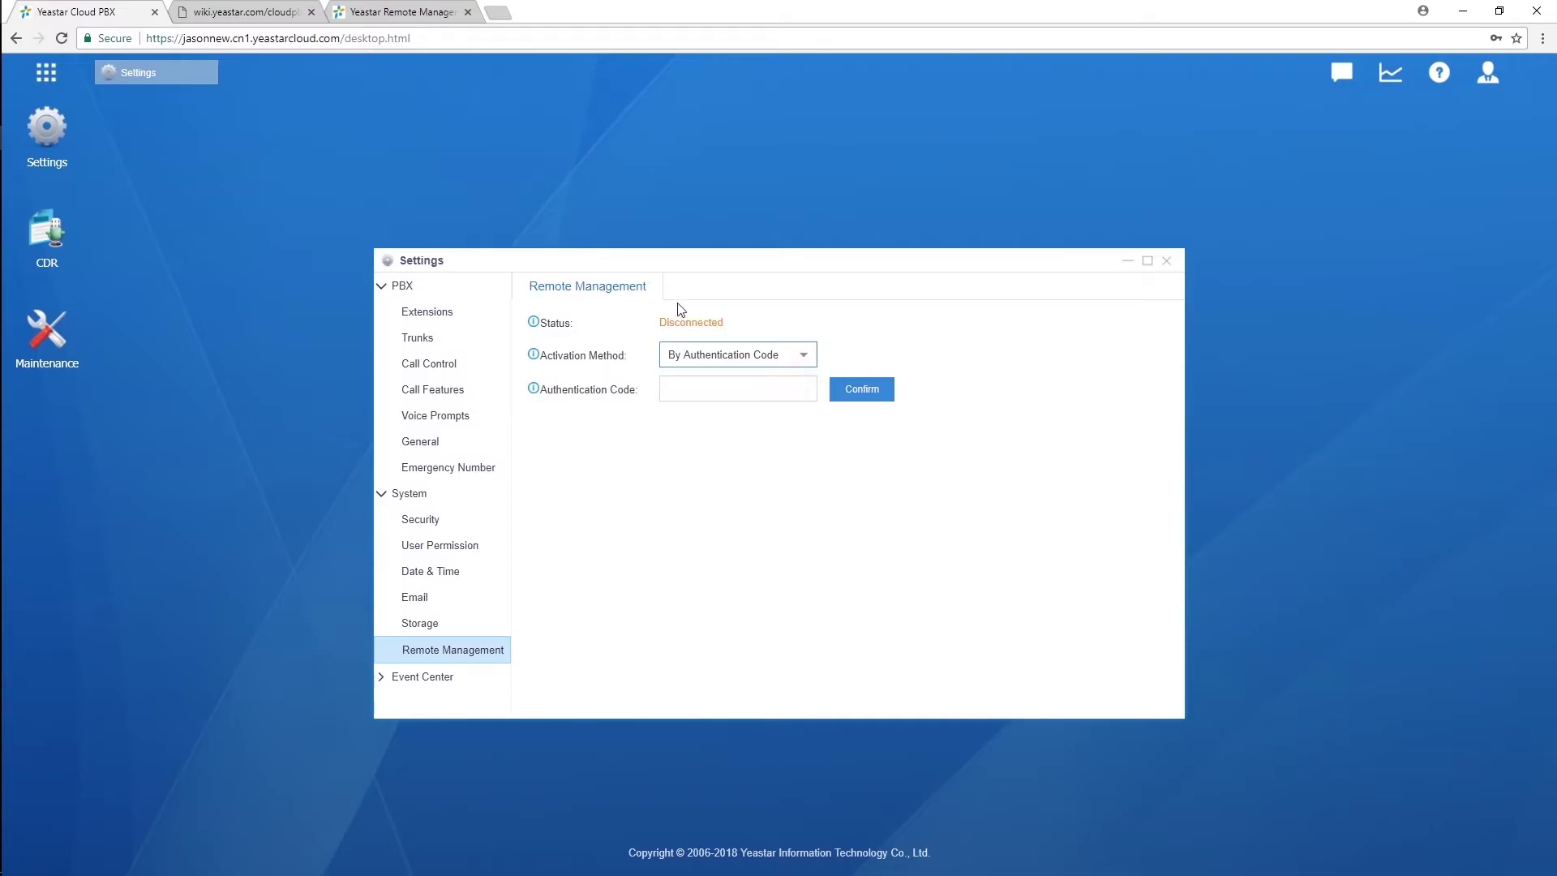
{"action": "left_click", "coordinate": [384, 16]}
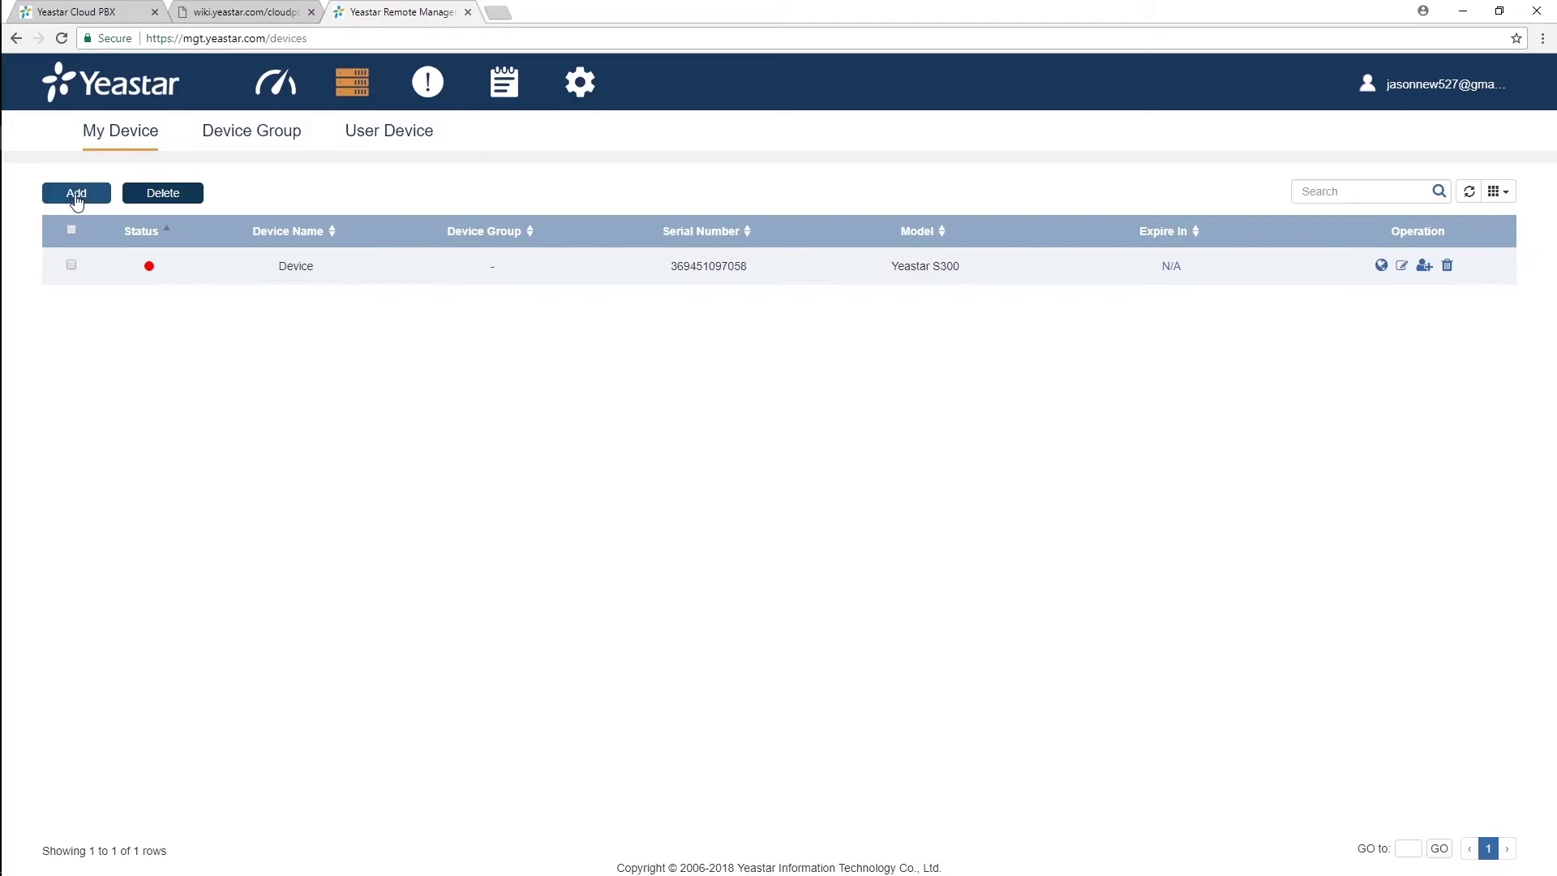
Step: Create a device named 'cloud' in Remote Management and copy its activation code
{"action": "left_click", "coordinate": [77, 195]}
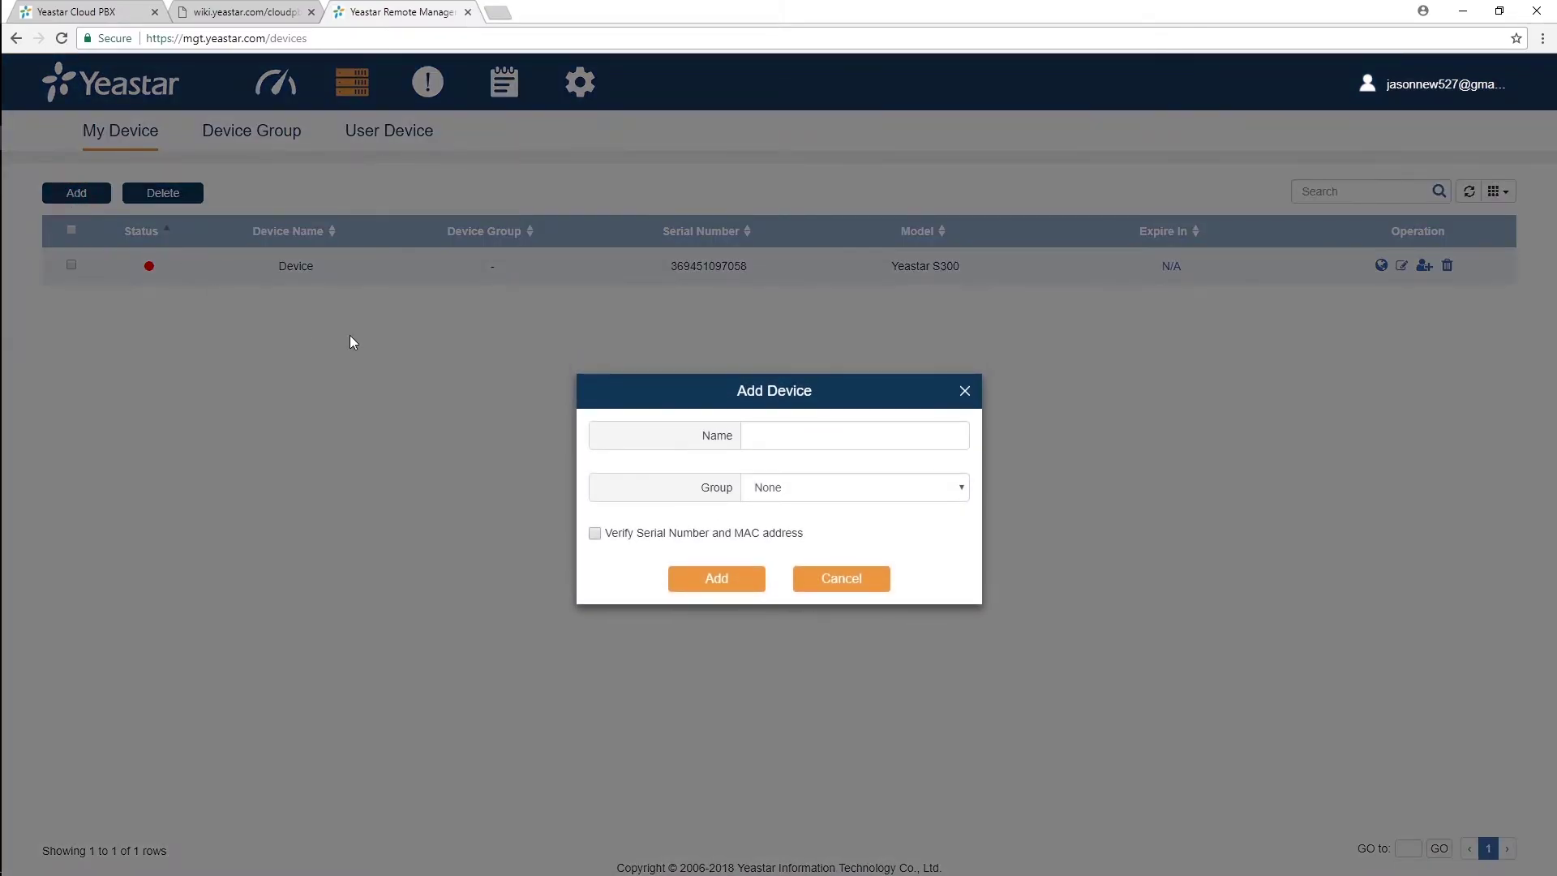
{"action": "left_click", "coordinate": [924, 444]}
{"action": "type", "text": "cloud"}
{"action": "left_click", "coordinate": [740, 578]}
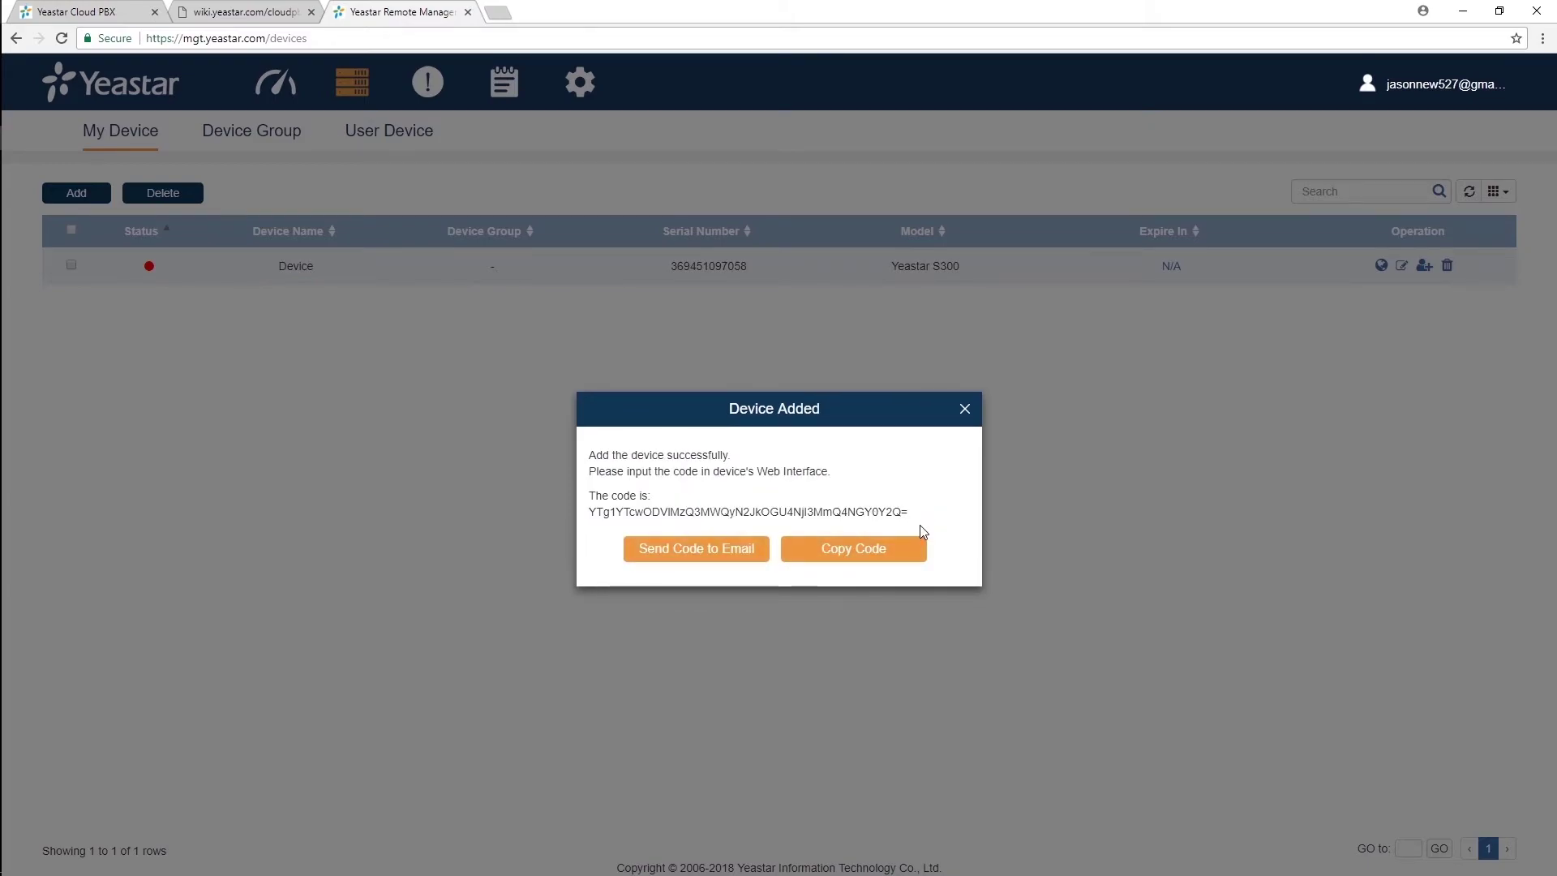
{"action": "left_click", "coordinate": [901, 551]}
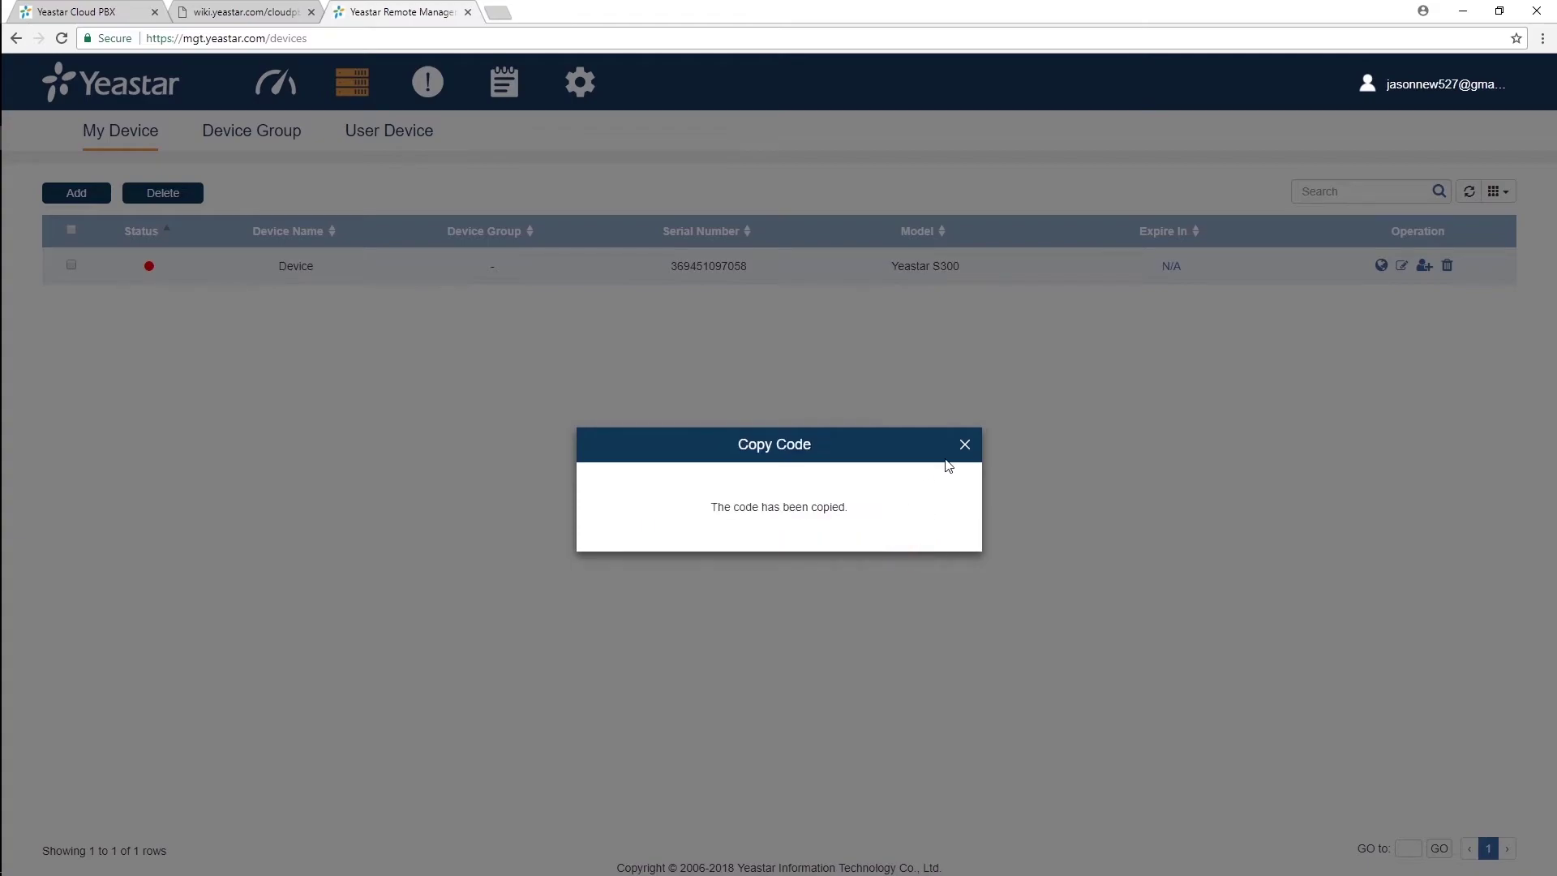
{"action": "left_click", "coordinate": [964, 444]}
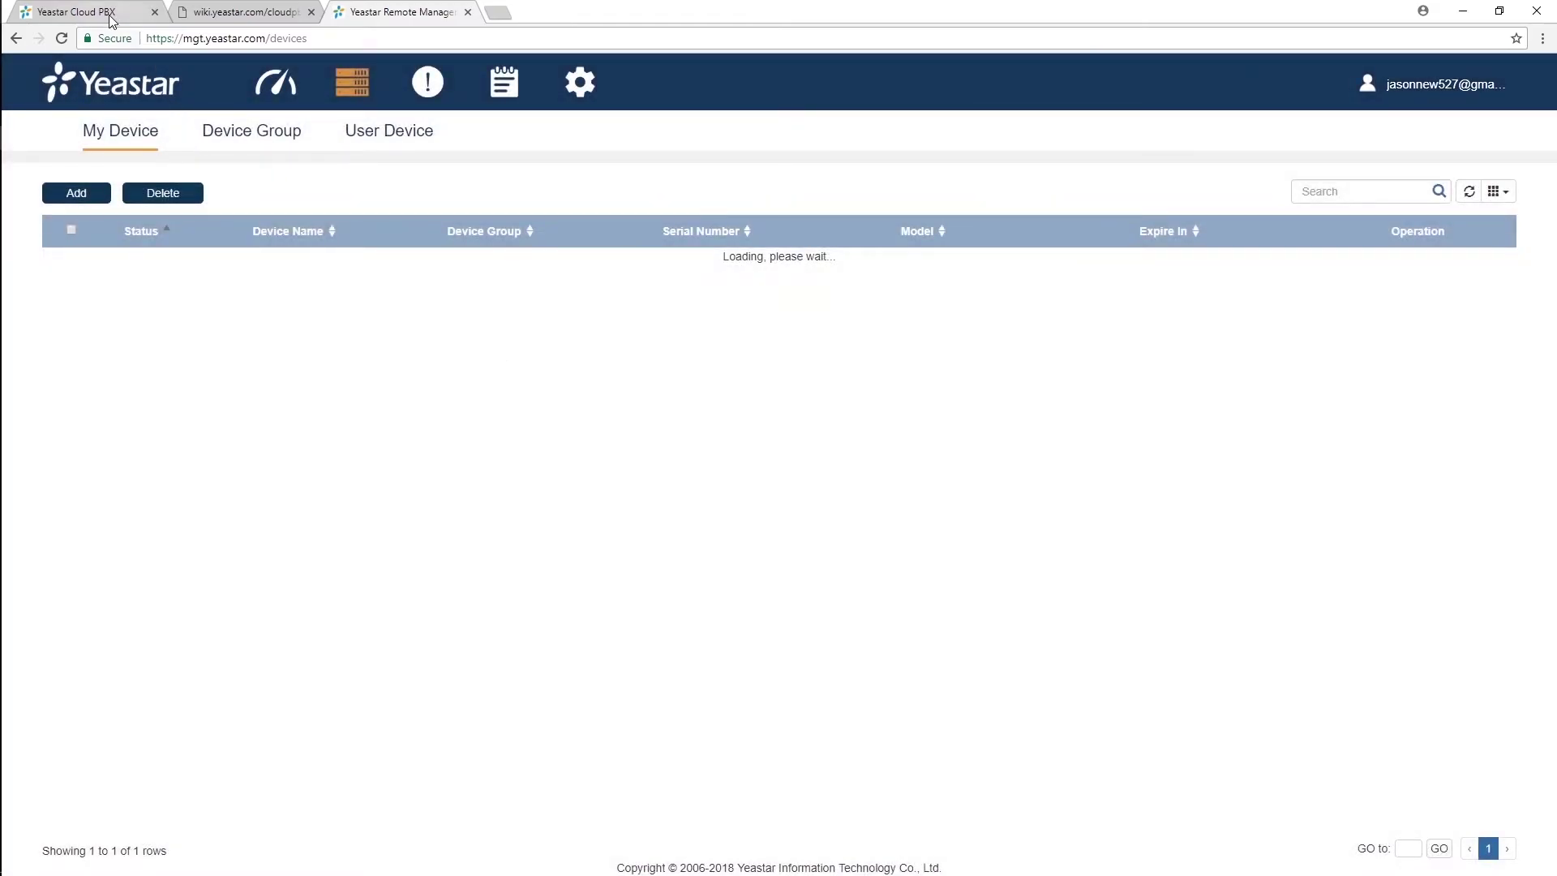
Step: Paste the copied activation code into the Cloud PBX Authentication Code field
{"action": "left_click", "coordinate": [111, 12]}
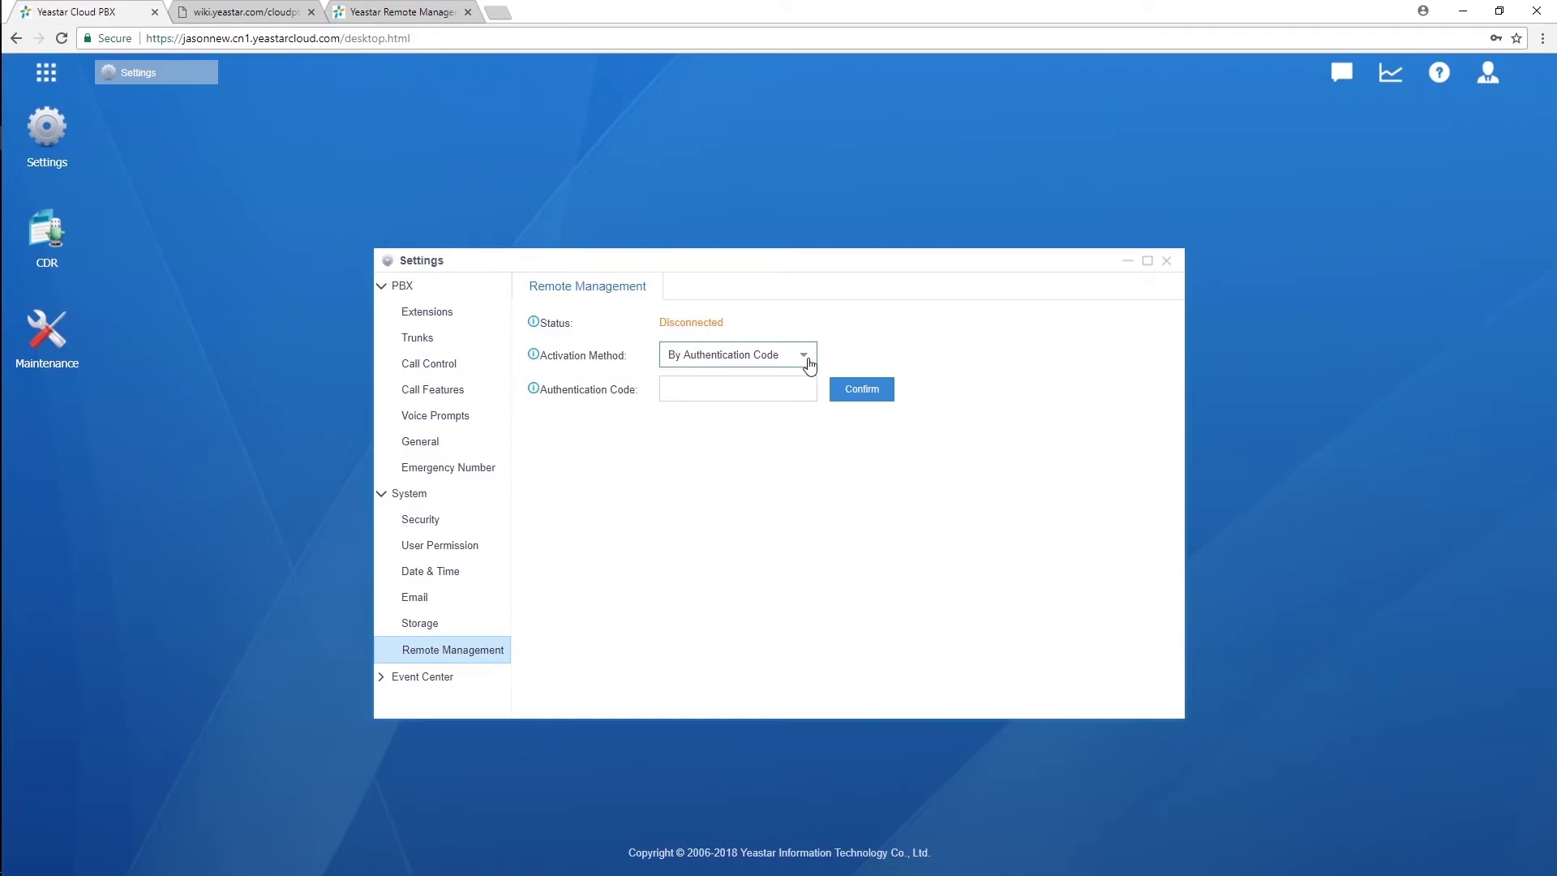
{"action": "left_click", "coordinate": [786, 386]}
{"action": "key", "text": "ctrl+v"}
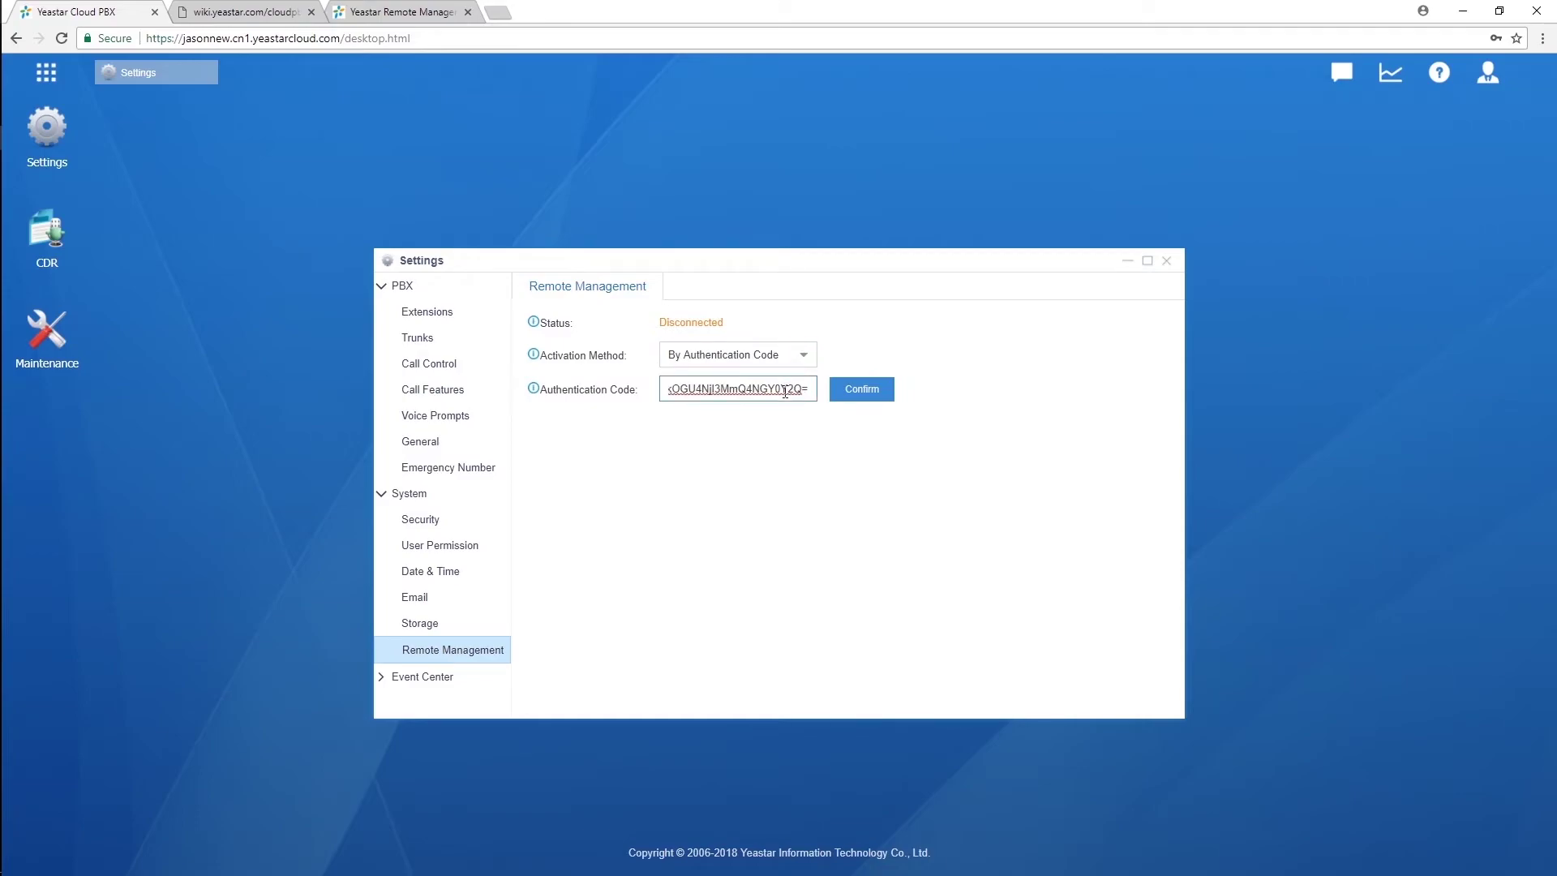
Step: Activate Remote Management By Yeastar ID with the account's Yeastar ID and password
{"action": "left_click", "coordinate": [806, 358]}
{"action": "left_click", "coordinate": [761, 406]}
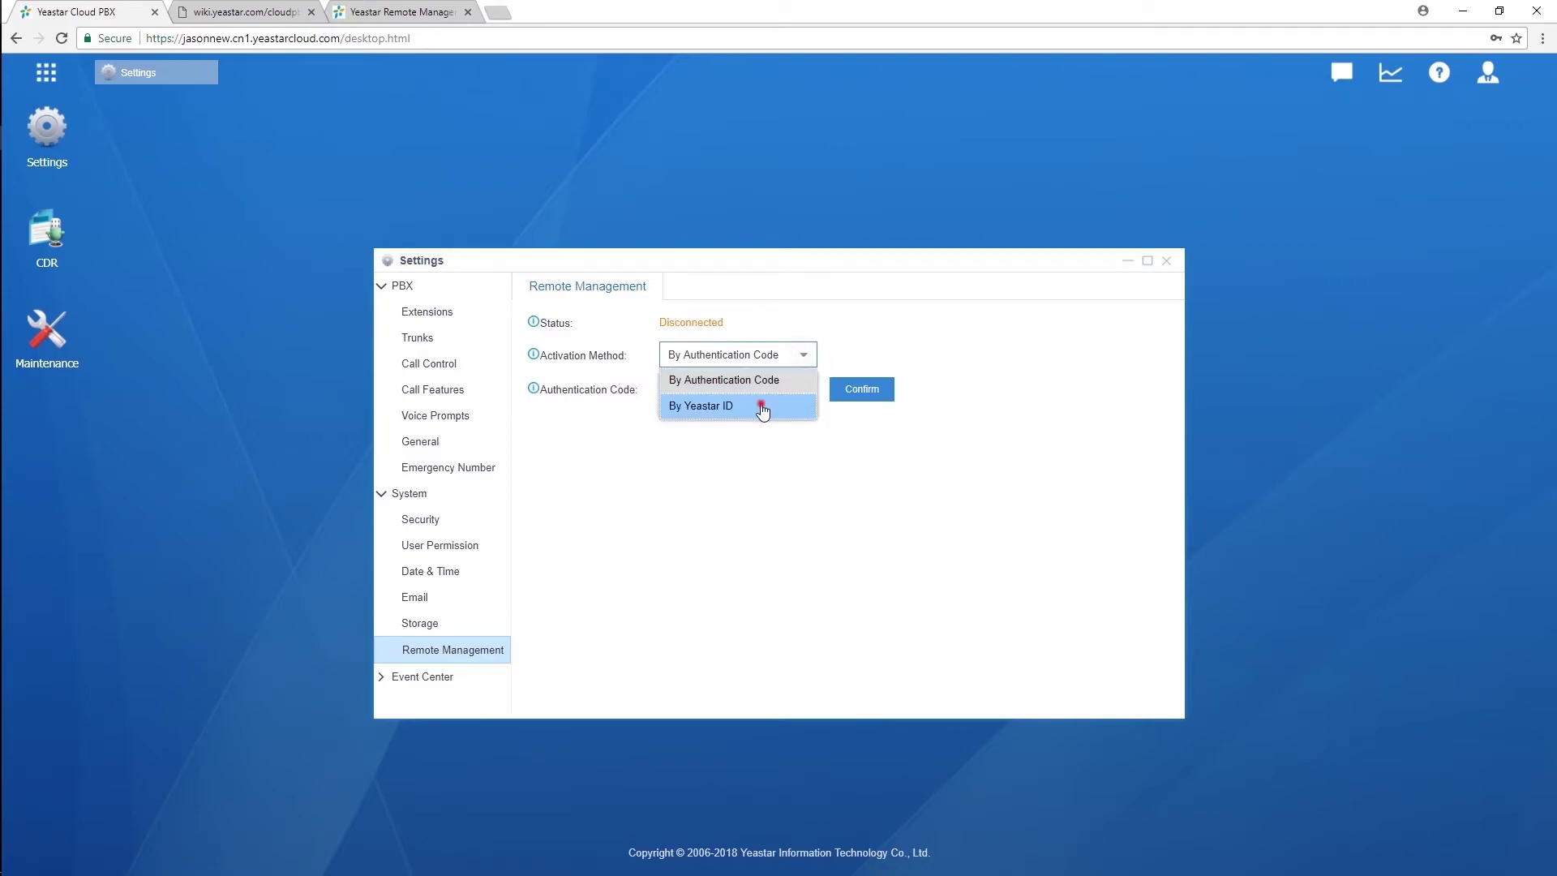
{"action": "left_click", "coordinate": [763, 381]}
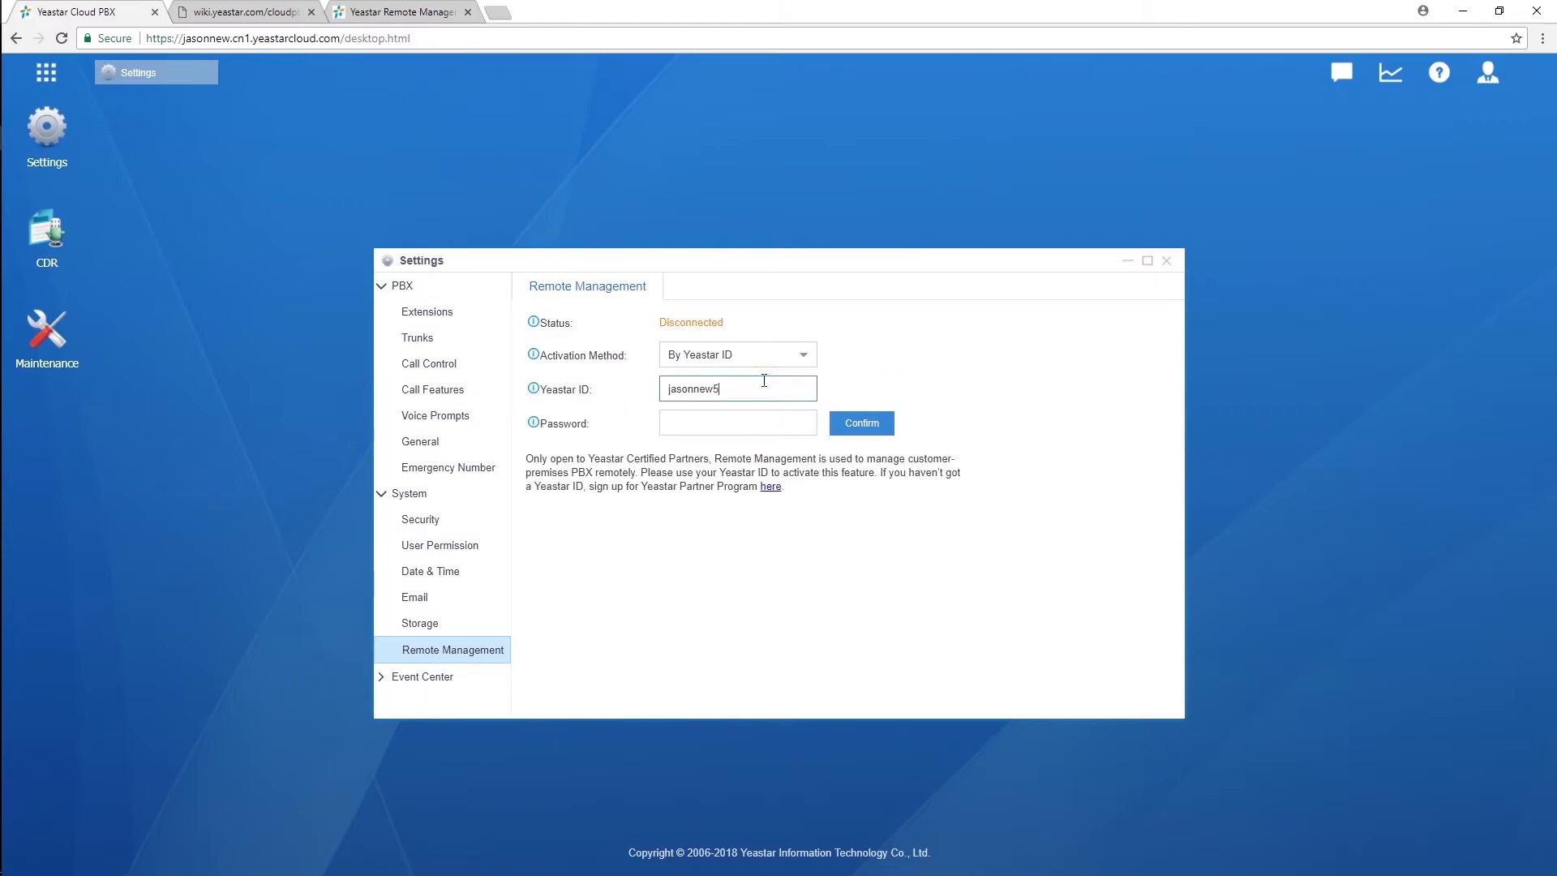
{"action": "left_click", "coordinate": [762, 420]}
{"action": "type", "text": "*****"}
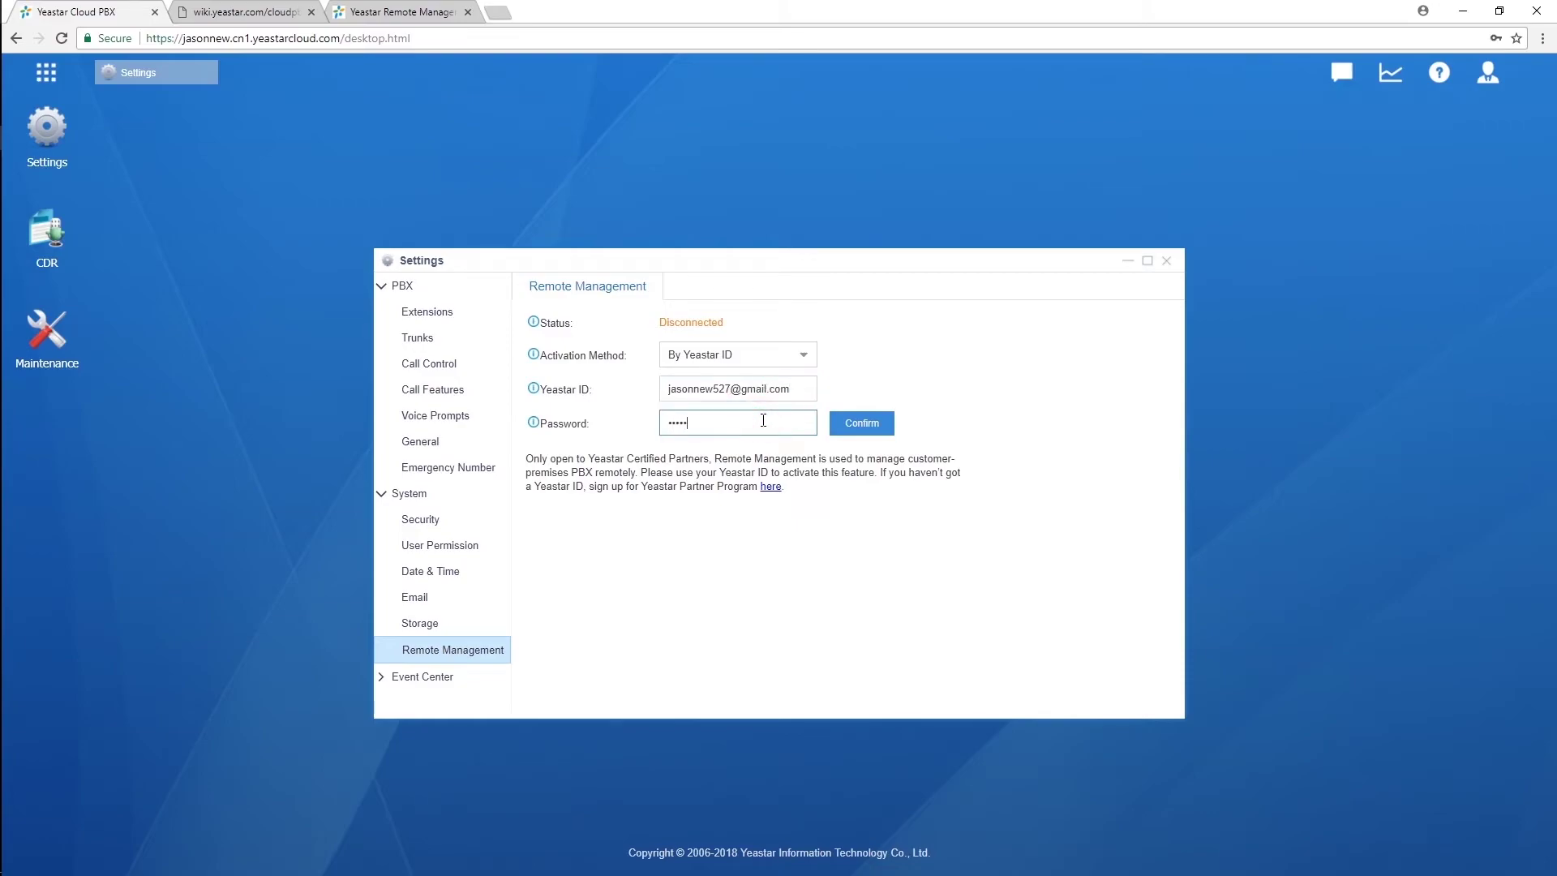
{"action": "type", "text": "**"}
{"action": "left_click", "coordinate": [890, 431]}
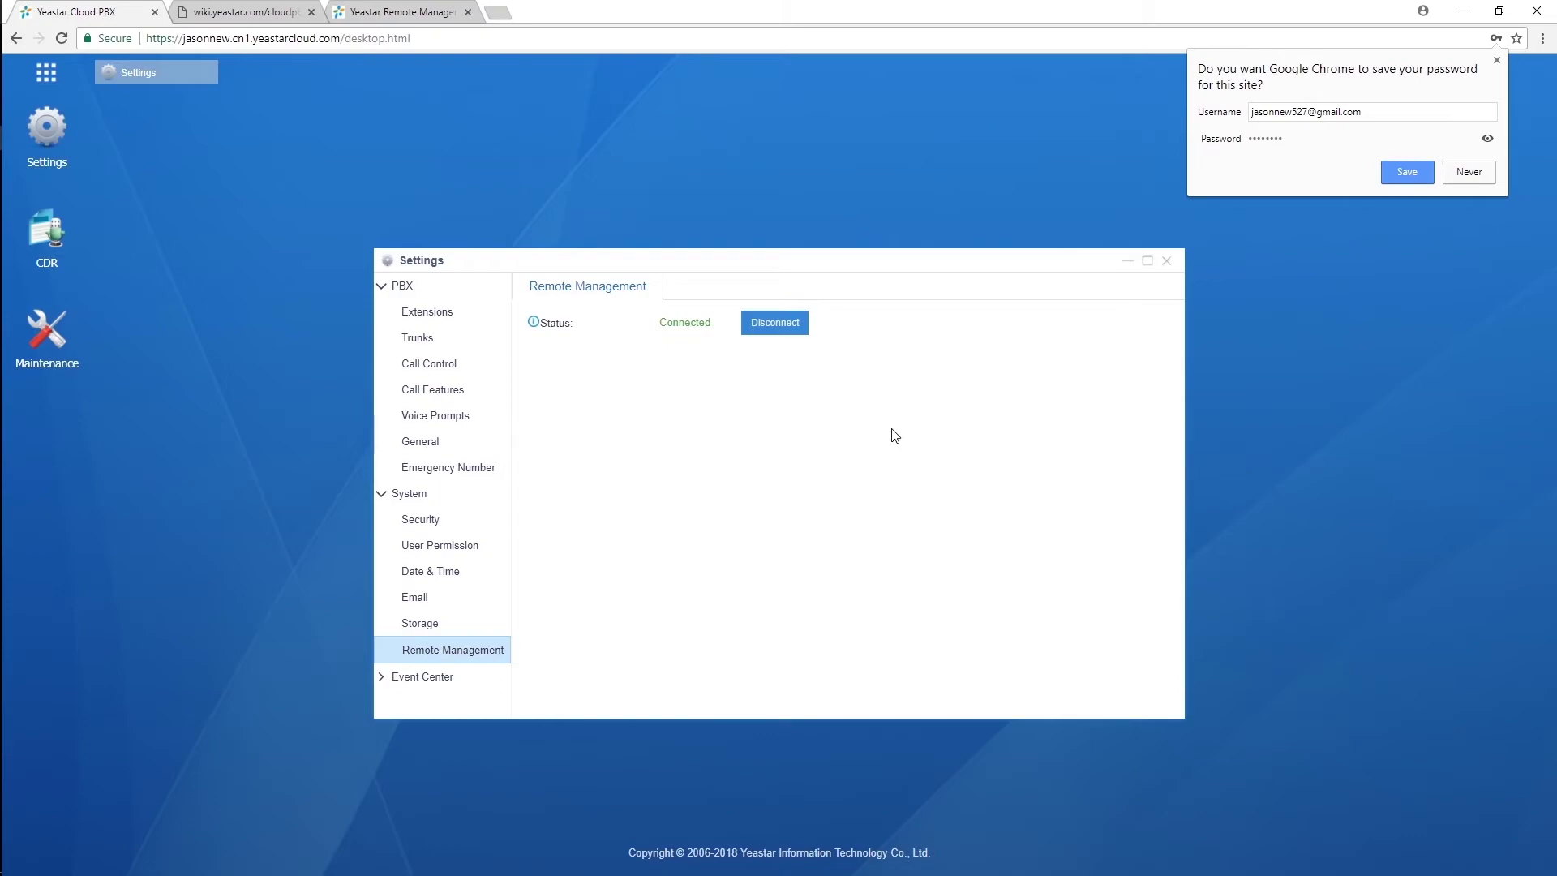
Step: Dismiss Chrome's save-password prompt and close the Settings window
{"action": "left_click", "coordinate": [1497, 59]}
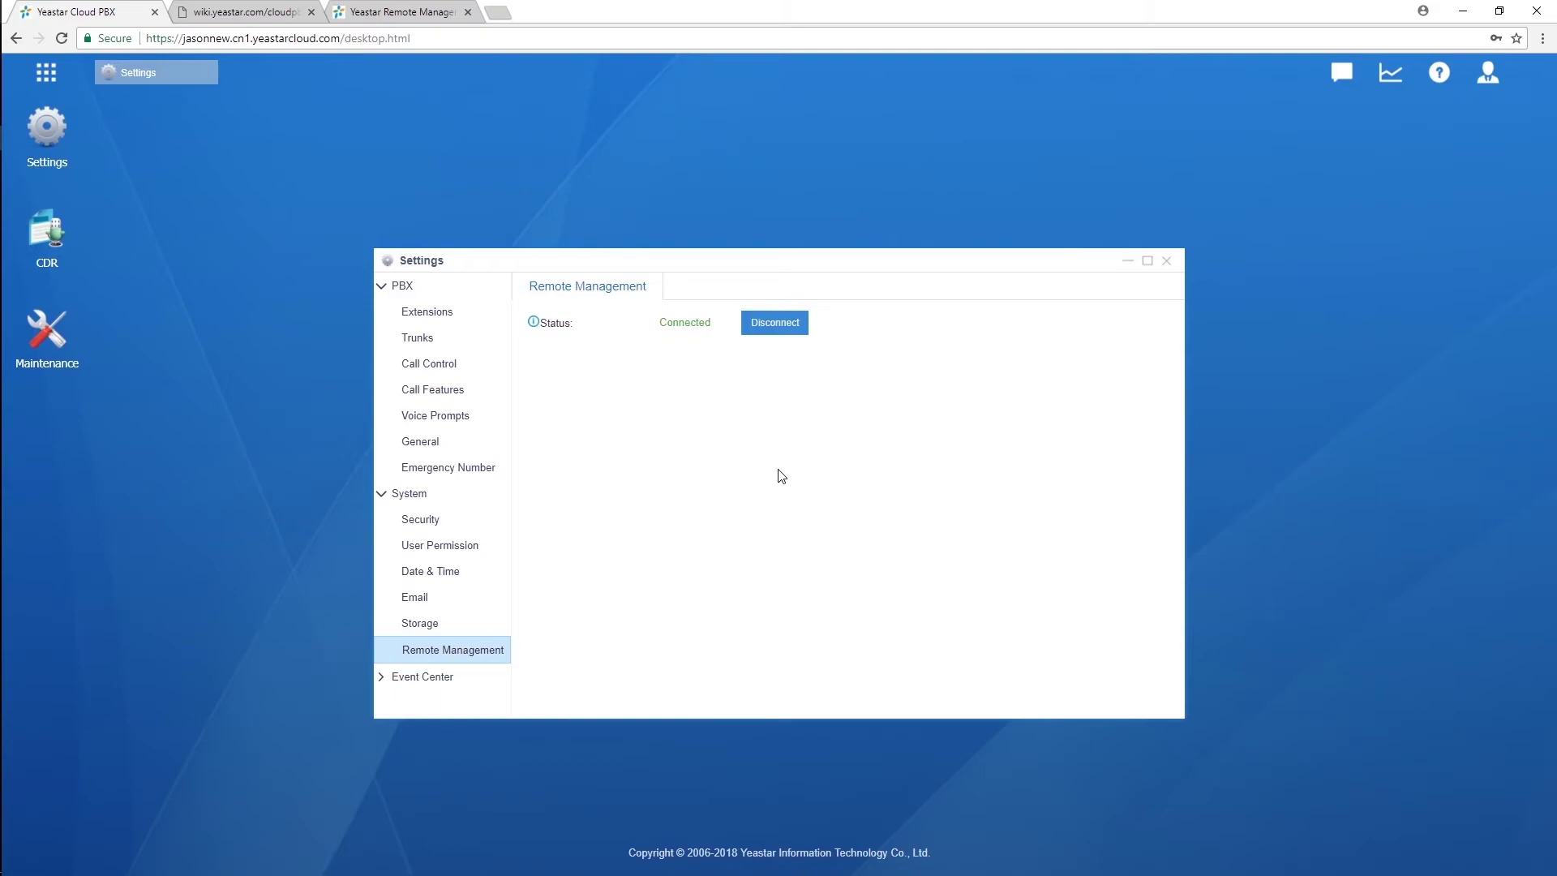
{"action": "left_click", "coordinate": [1166, 261]}
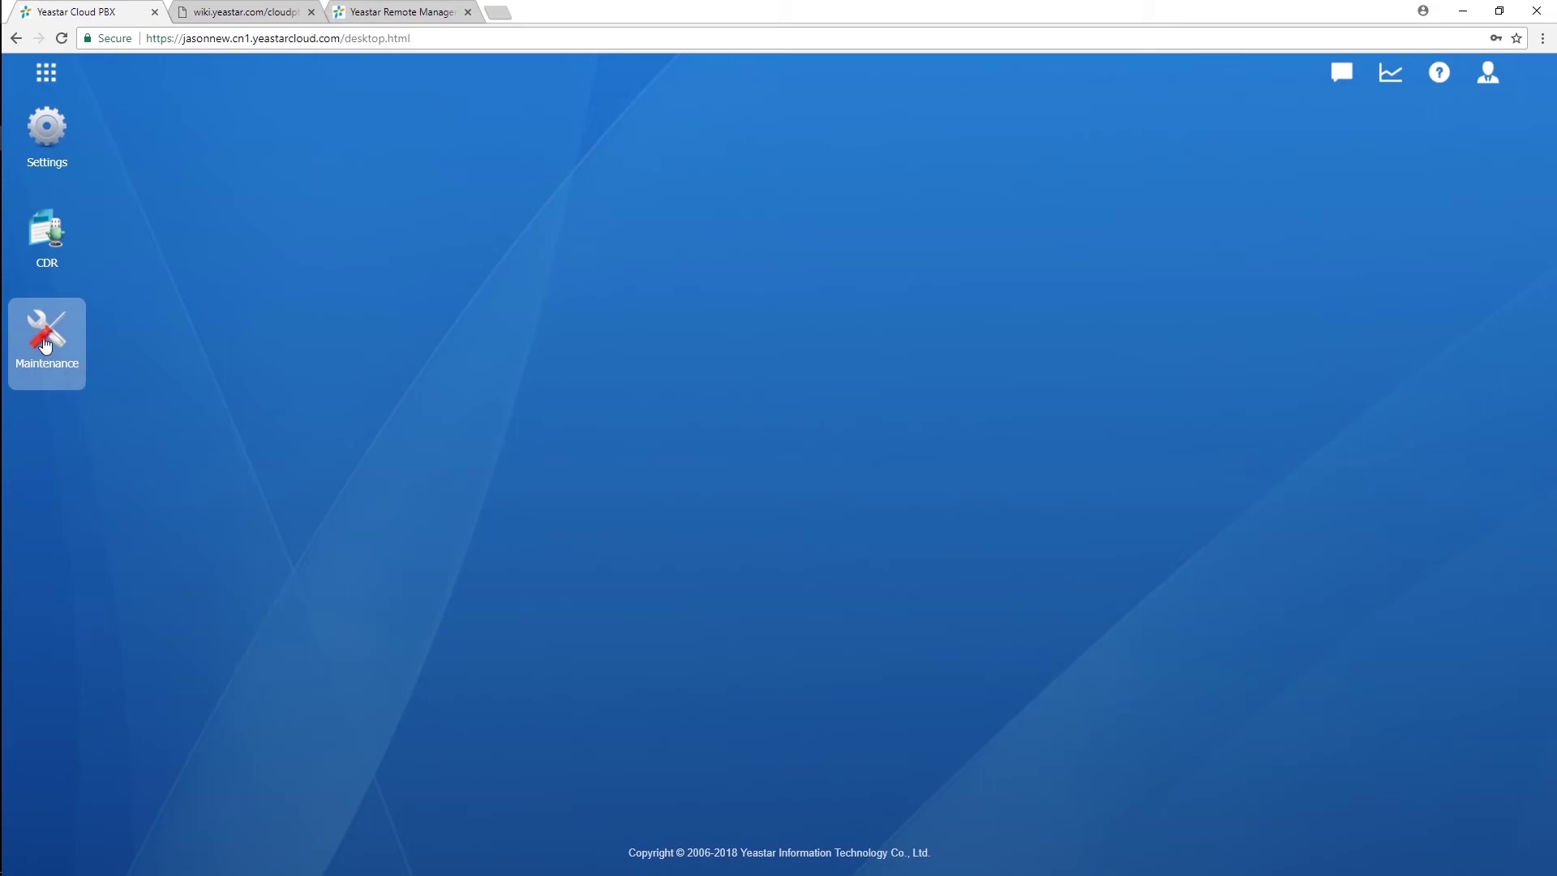
Step: Run Check for new version under Maintenance > Upgrade and acknowledge the latest-version notice
{"action": "left_click", "coordinate": [46, 345]}
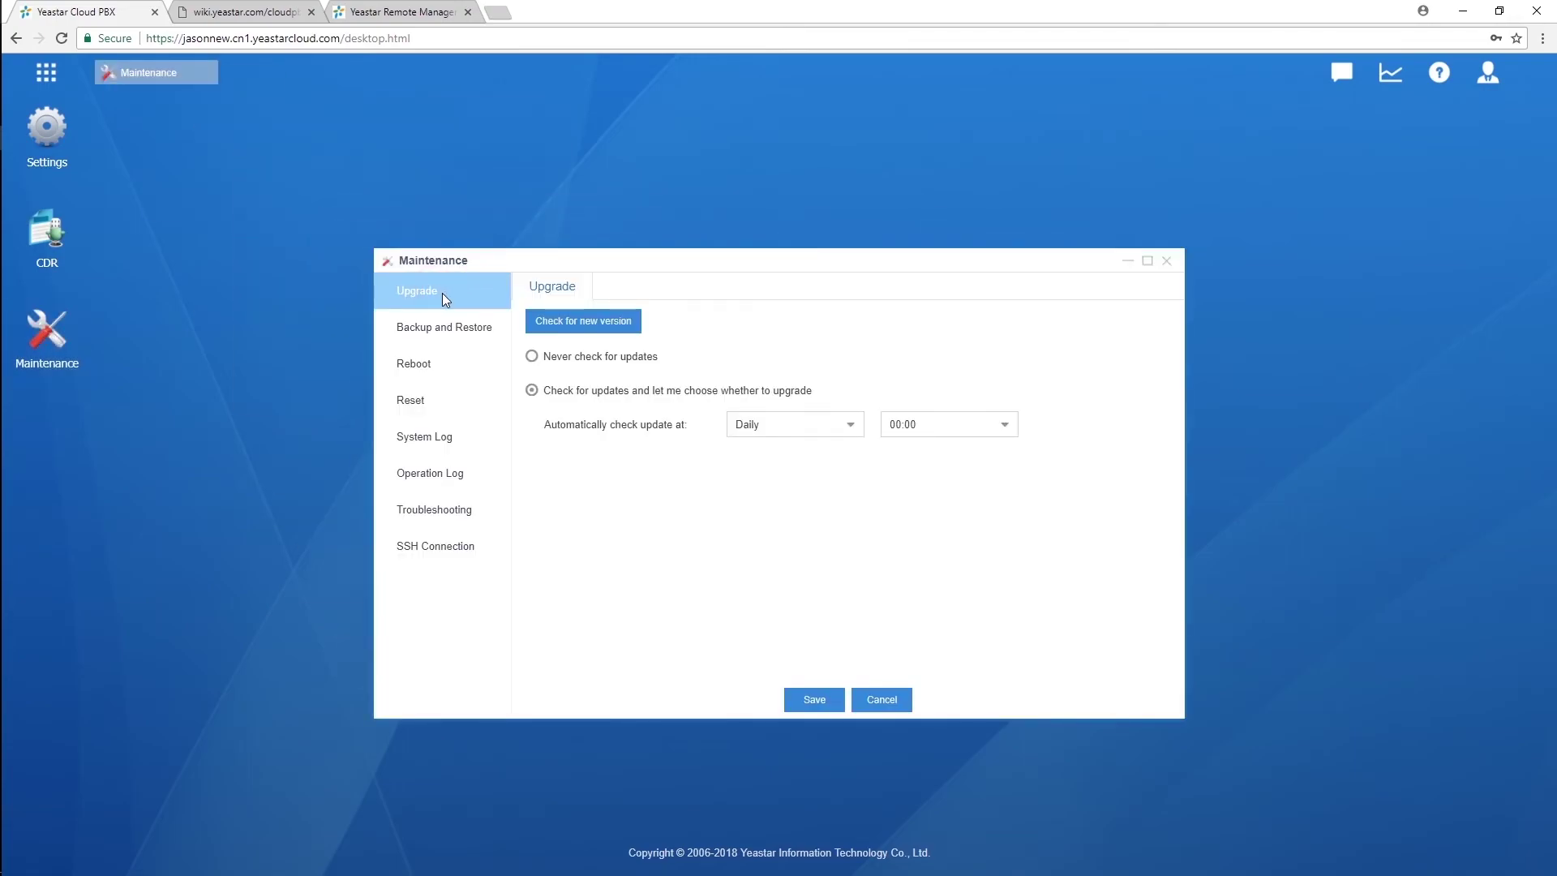
{"action": "left_click", "coordinate": [584, 325]}
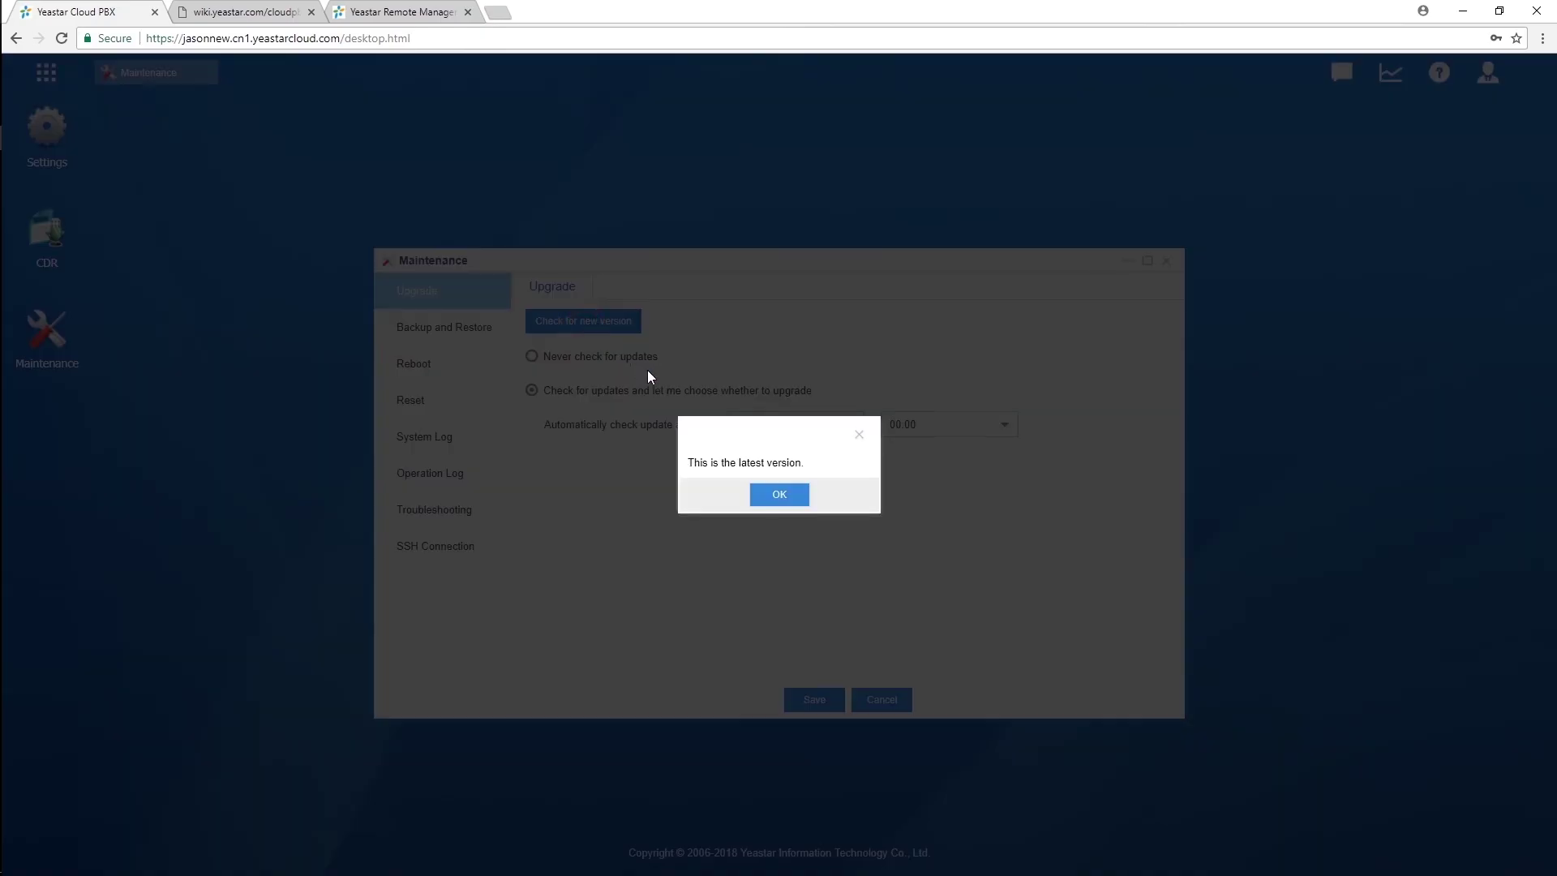
{"action": "left_click", "coordinate": [785, 499]}
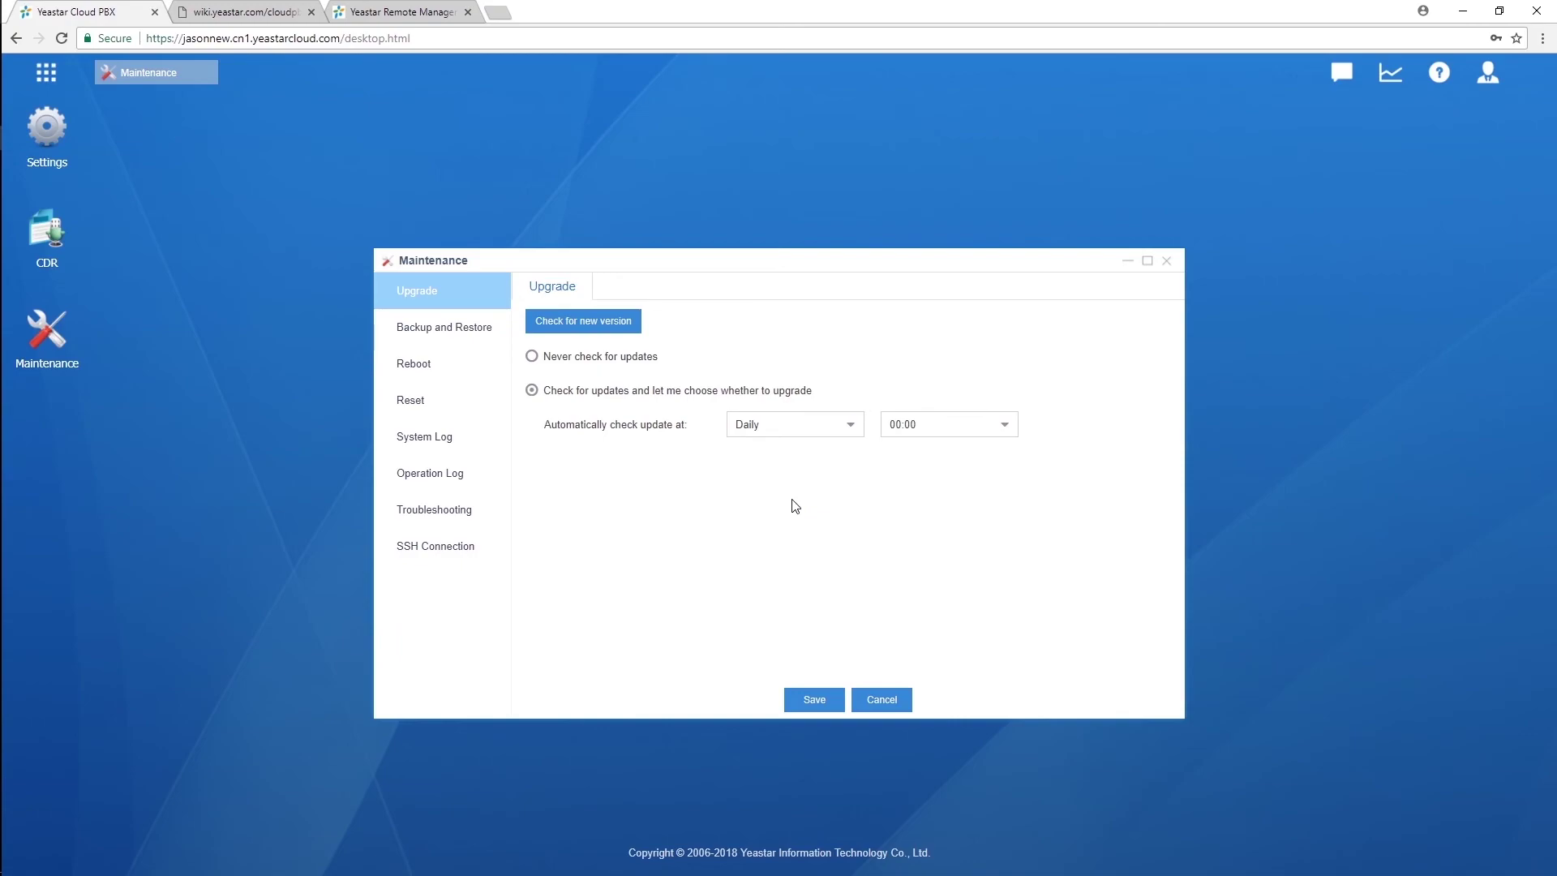
Step: Close the Maintenance window
{"action": "left_click", "coordinate": [1168, 261]}
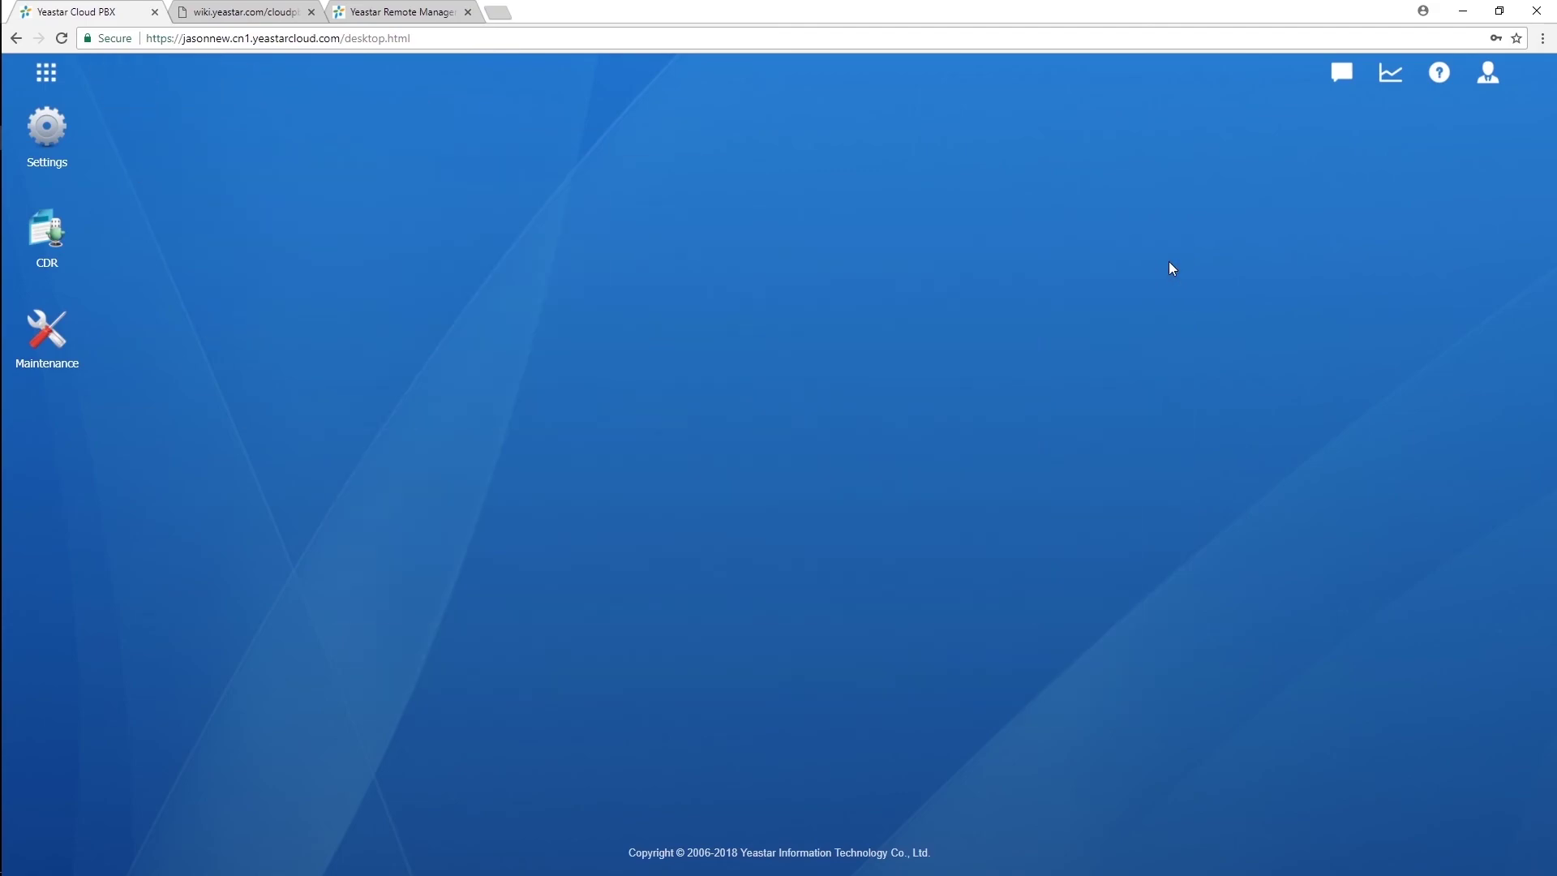